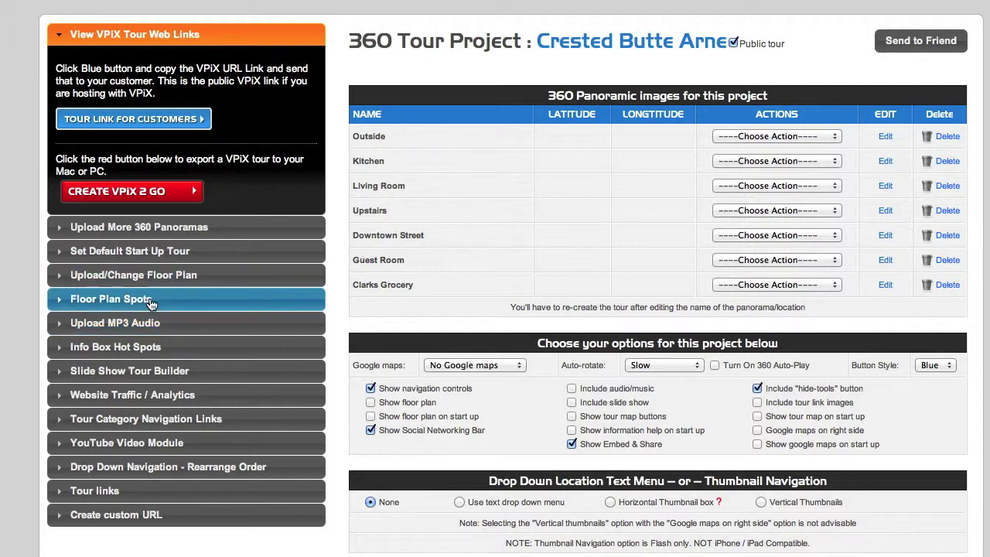
- Expand the Info Box Hot Spots section of the Crested Butte tour project
left_click(144, 347)
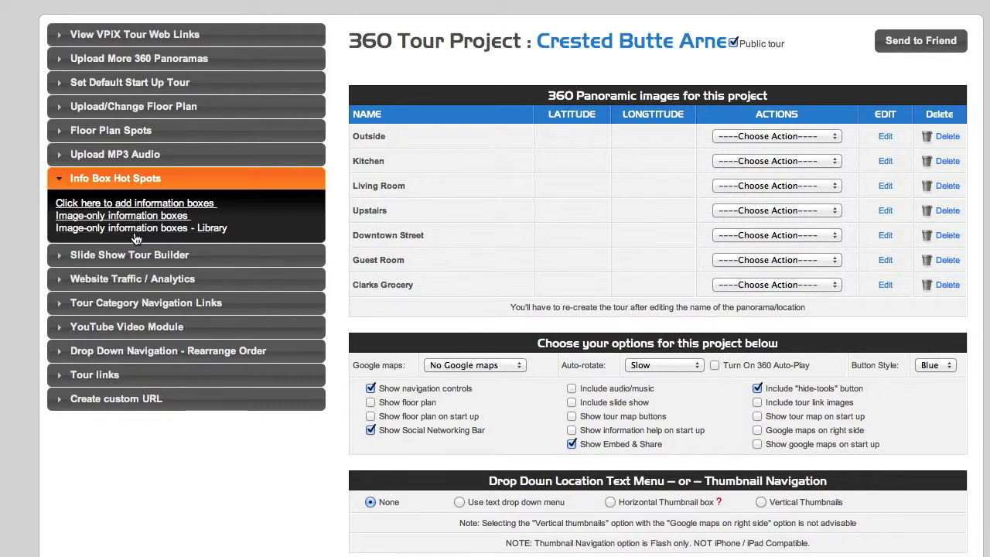
- Start a new information box named 'Make a Reservation' with Big box size
left_click(158, 204)
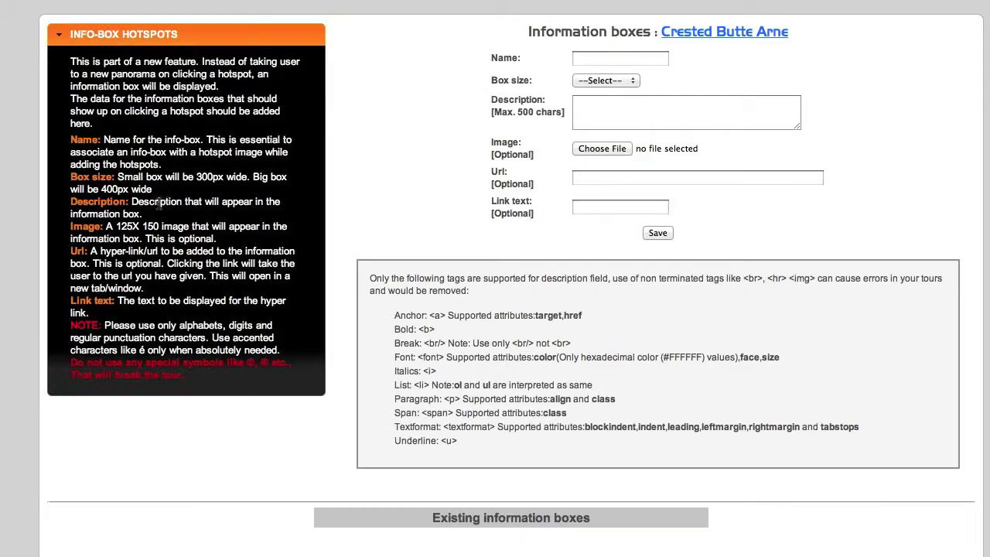
left_click(620, 57)
type("Make a Reservation")
left_click(622, 80)
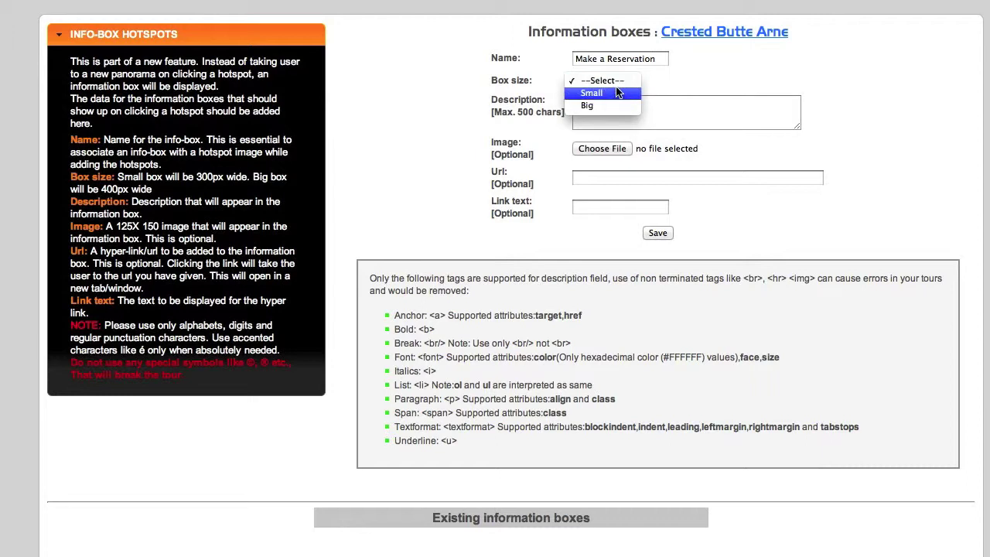
left_click(619, 105)
- Describe the Crested Butte rental, which sleeps up to 10, and save the box
left_click(611, 106)
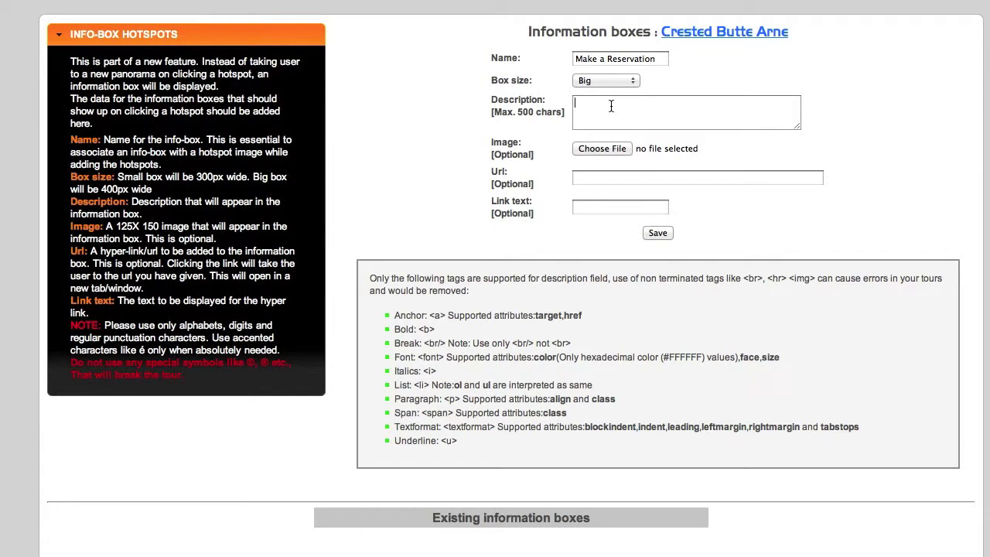
type("Crested Butte sleeps up to 10 people. We are just outside of Crested Butte by 3 miles. Clarks Grocery is the place to get food and other items.  Make your reservation now. We know you'll enjoy your s")
type("tay!")
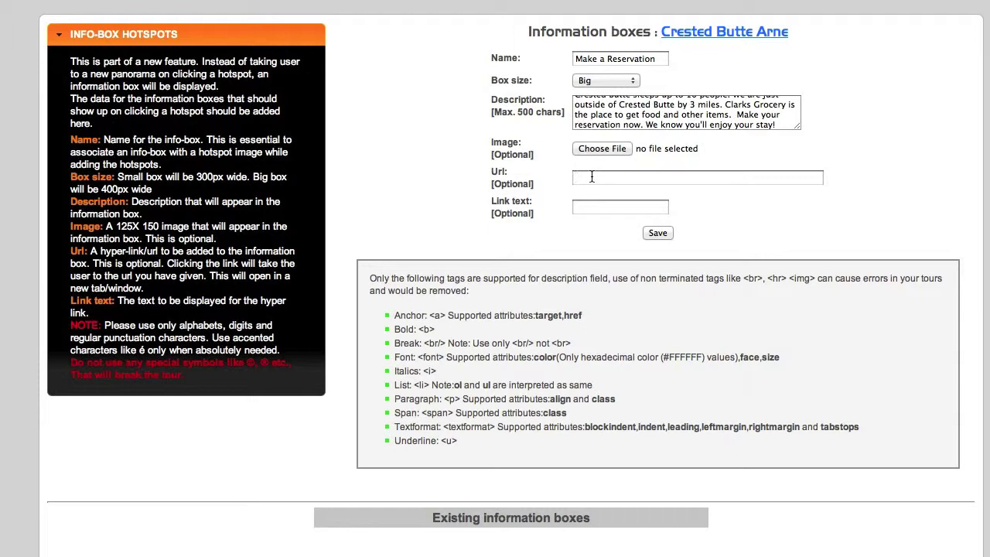
left_click(659, 234)
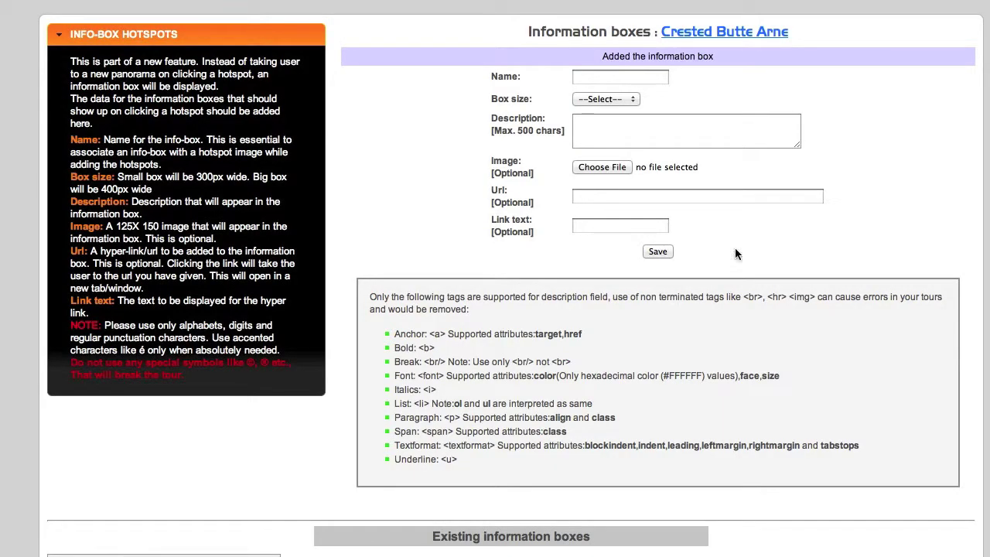
- Mark Make a Reservation under Existing information boxes, then bring up the Crested Butte Property folder
scroll(368, 358, "down", 5)
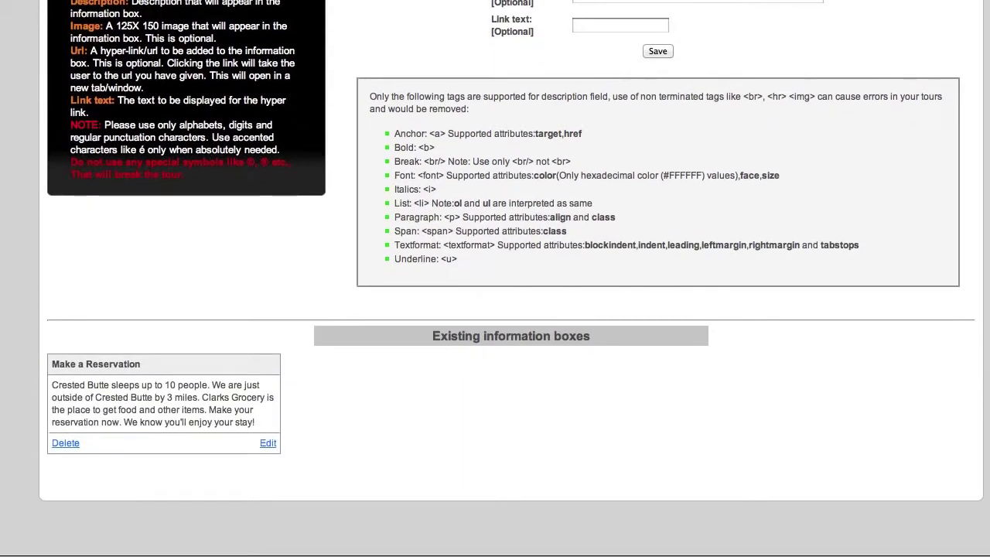
mouse_move(272, 342)
left_mouse_down()
mouse_move(110, 335)
mouse_move(59, 490)
mouse_move(292, 434)
mouse_move(254, 334)
left_mouse_up()
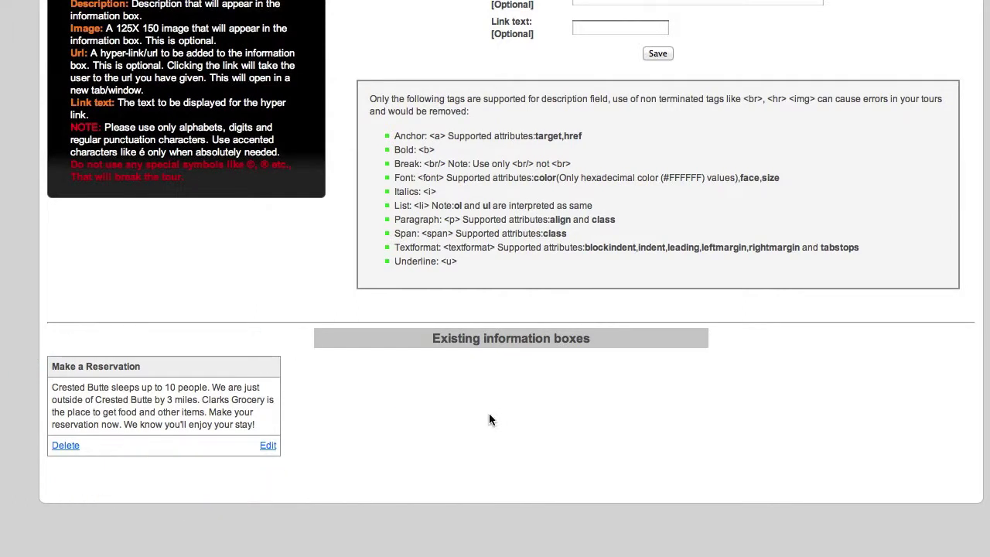
scroll(928, 412, "up", 3)
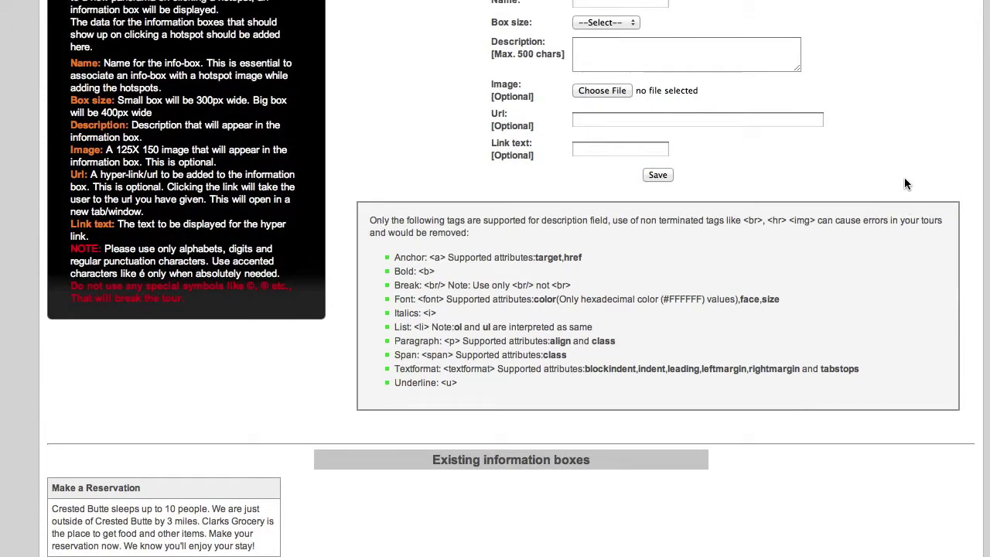
scroll(907, 184, "up", 1)
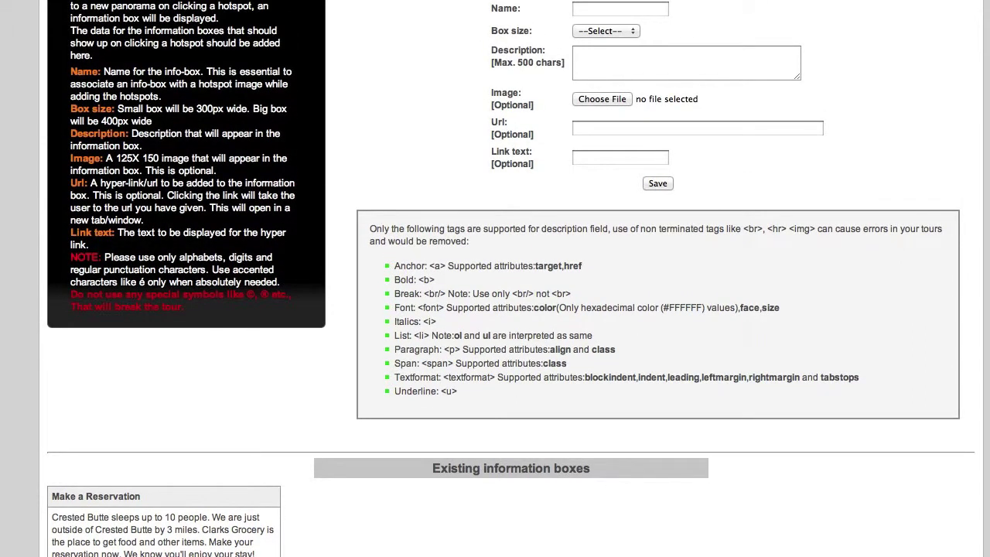
key("super+Tab")
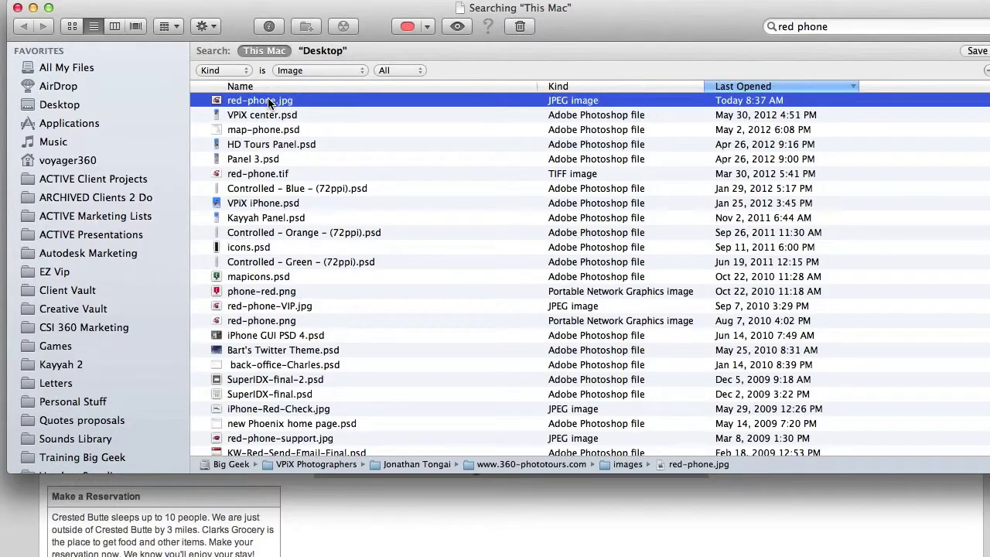
- Preview red-phone-VIP.jpg from the 'red phone' Finder results, then close the preview
left_click_drag(271, 102, 413, 203)
double_click(290, 308)
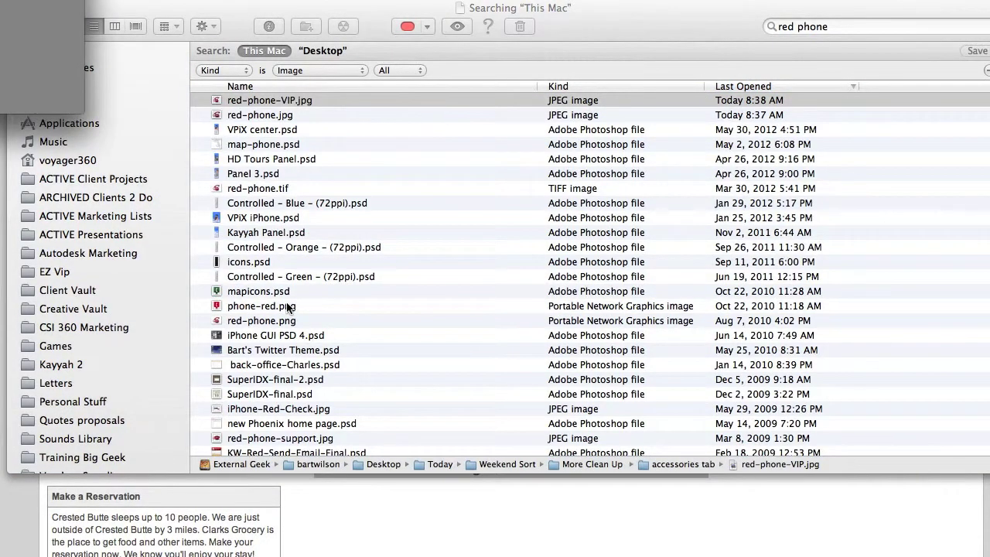
left_click_drag(270, 96, 385, 135)
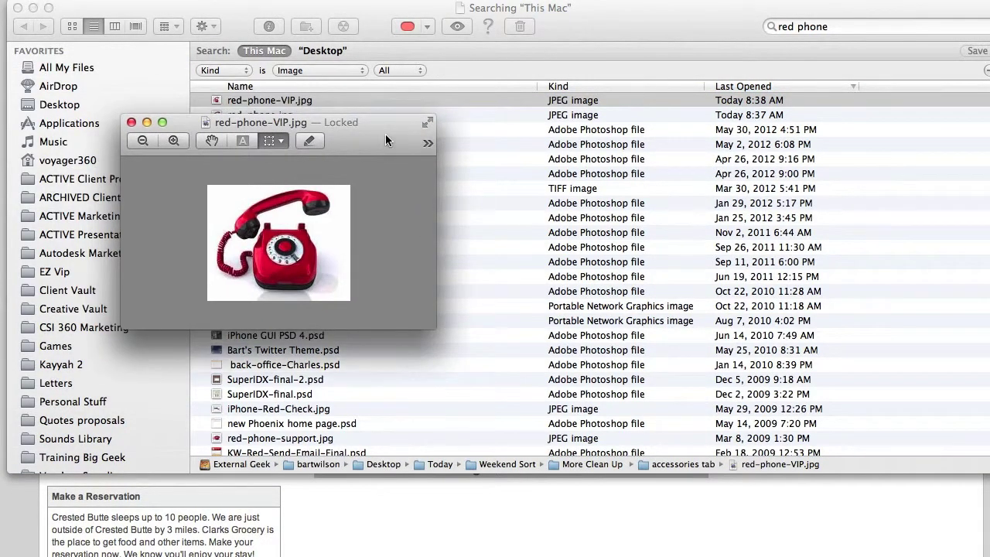
key("super+w")
- Select red-phone.jpg in the results and close Finder, back to the VPiX form
left_click(263, 117)
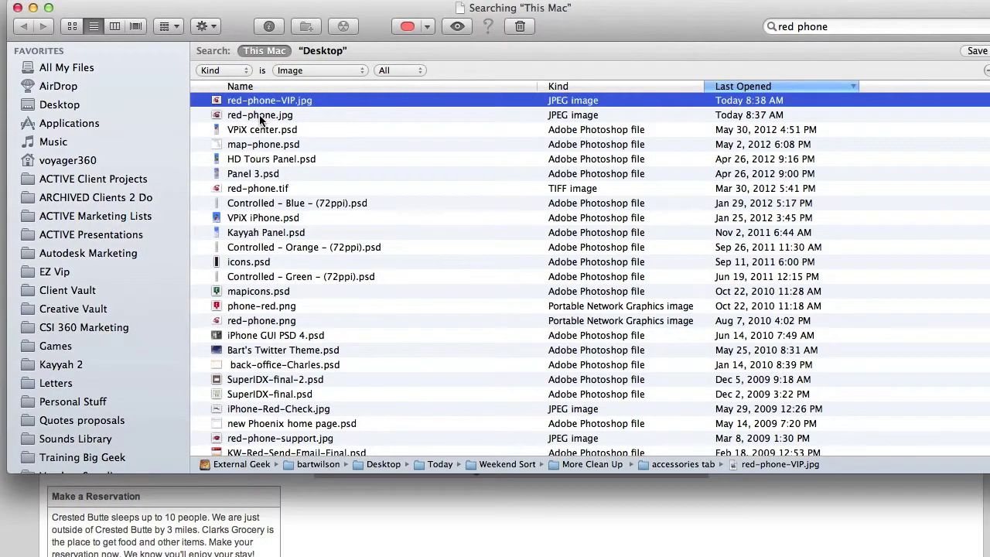
left_click(259, 116)
left_click_drag(260, 116, 634, 530)
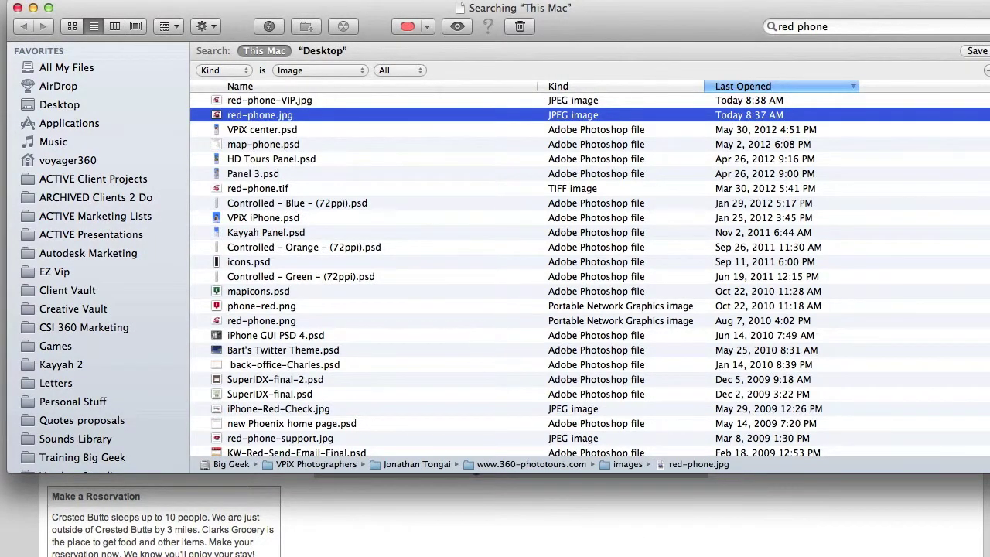
left_click(488, 294)
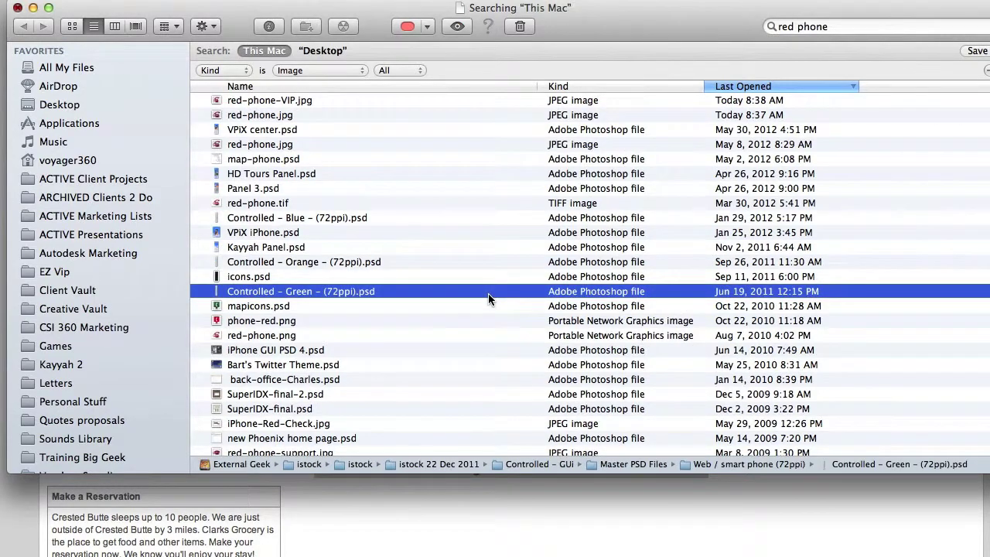
key("super+w")
scroll(662, 376, "down", 5)
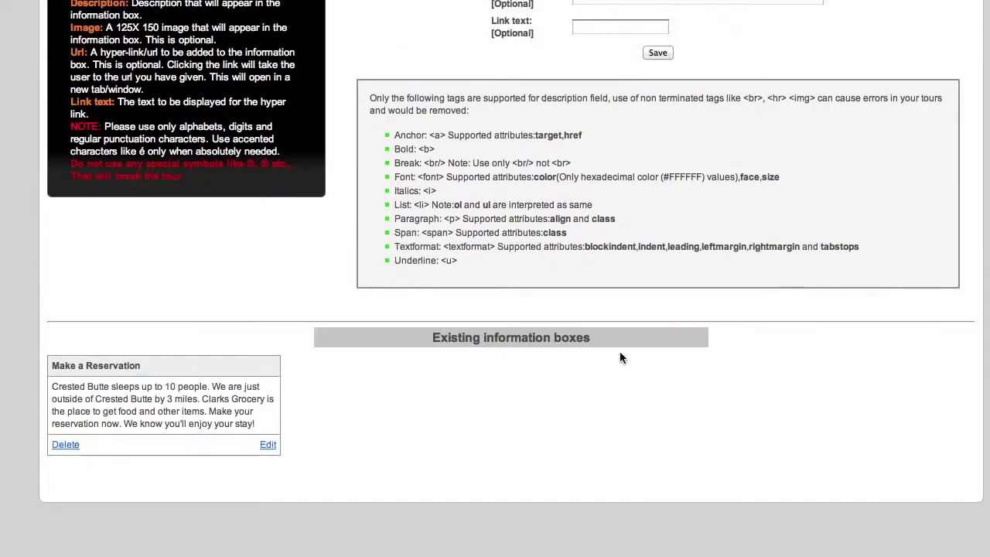
- Attach red-phone.jpg from the Desktop as the Make a Reservation box's image
left_click(267, 445)
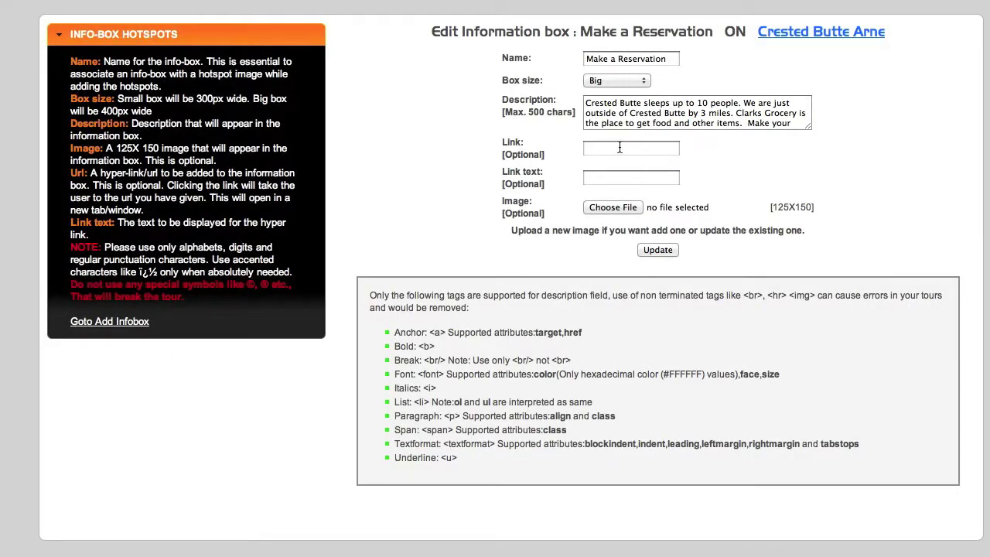
left_click(616, 207)
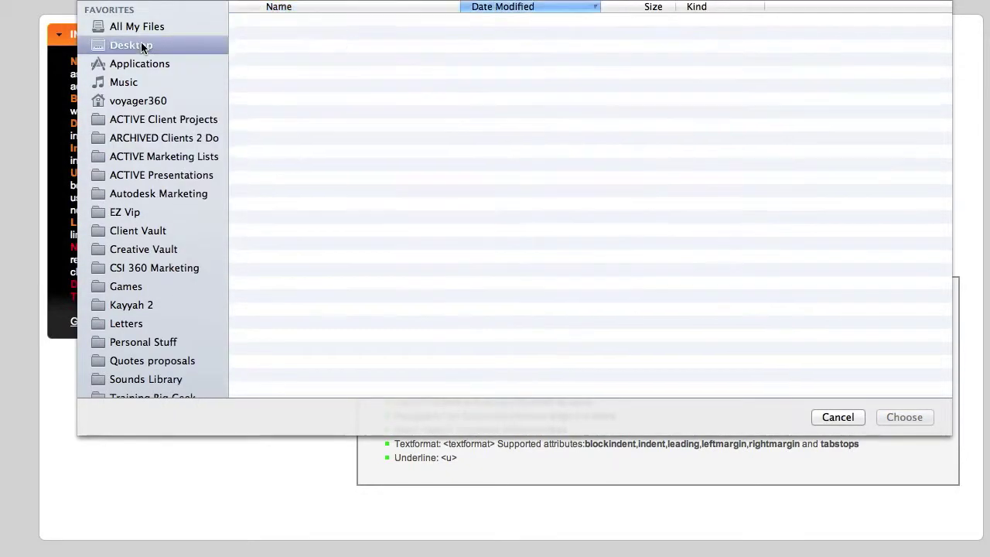
left_click(143, 47)
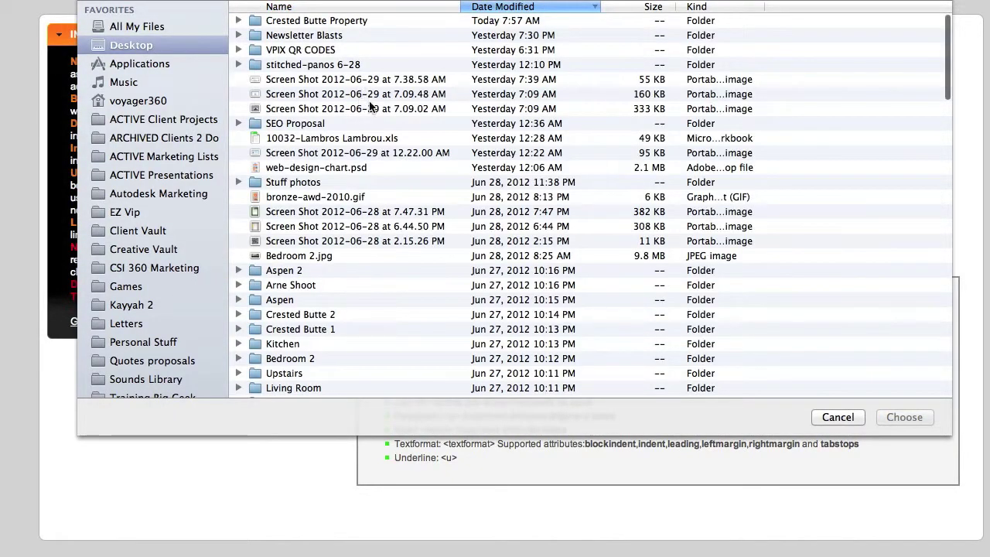
left_click(387, 7)
scroll(447, 145, "down", 3)
scroll(446, 143, "down", 12)
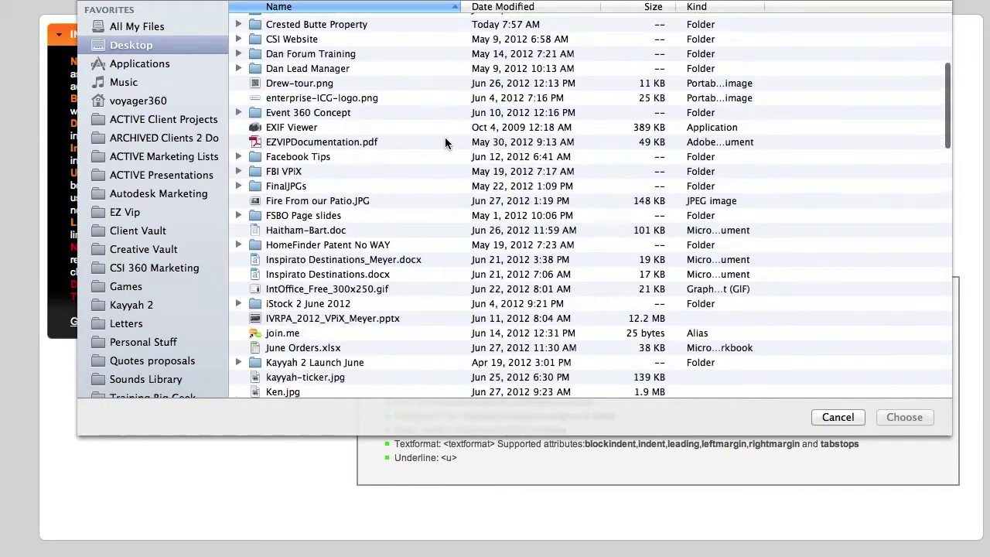
scroll(445, 143, "down", 4)
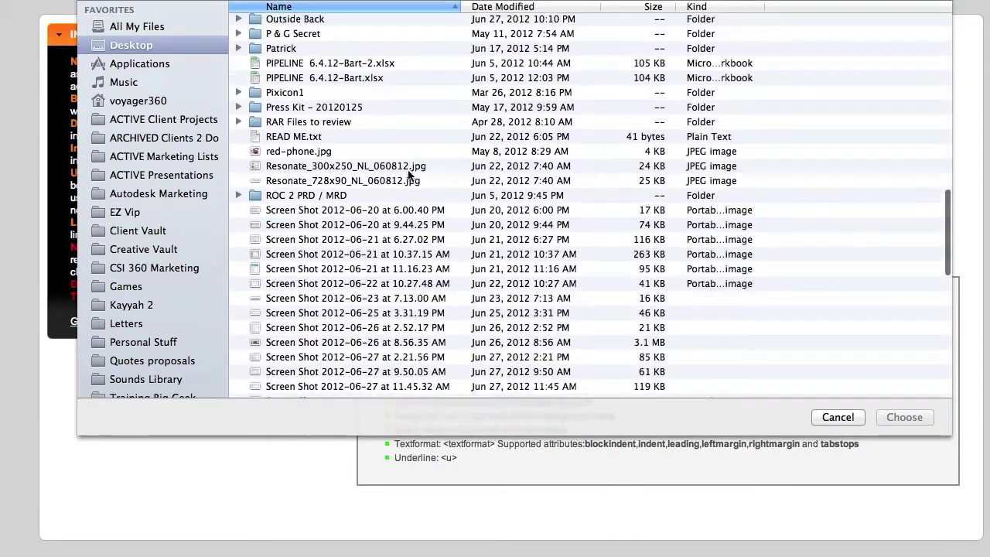
left_click(302, 136)
left_click(884, 420)
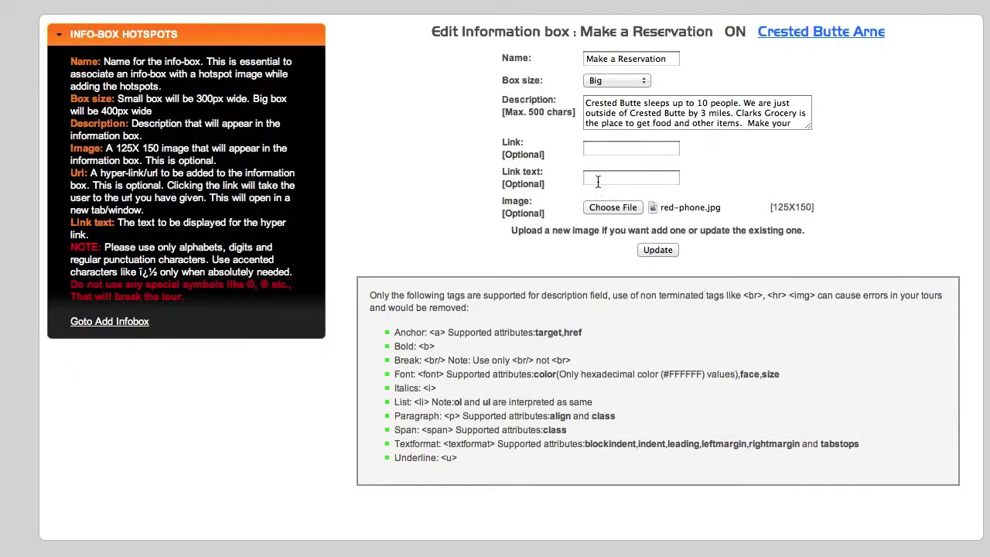
- Set the box's Link to the copied crestedbutterentals.net address, without the trailing slash
key("super+Tab")
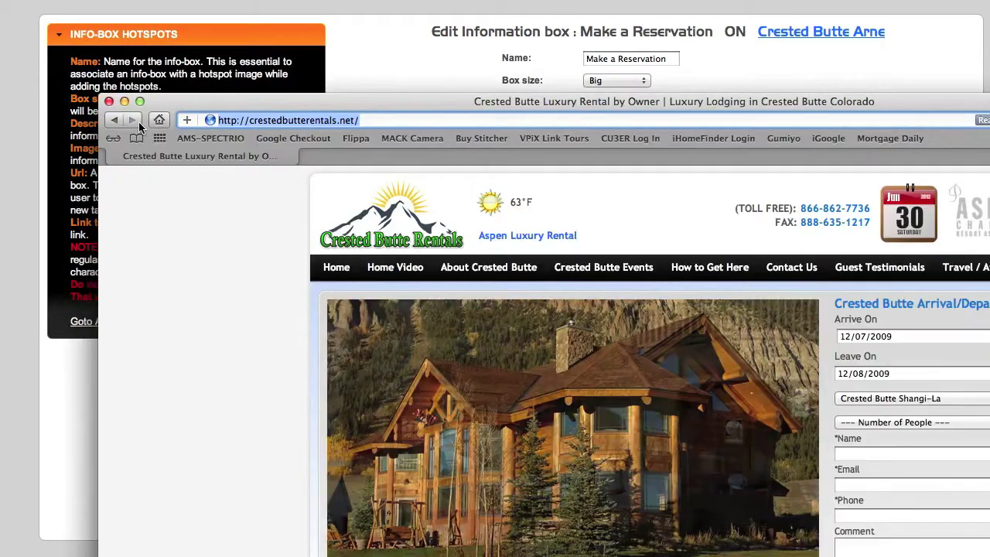
left_click(412, 93)
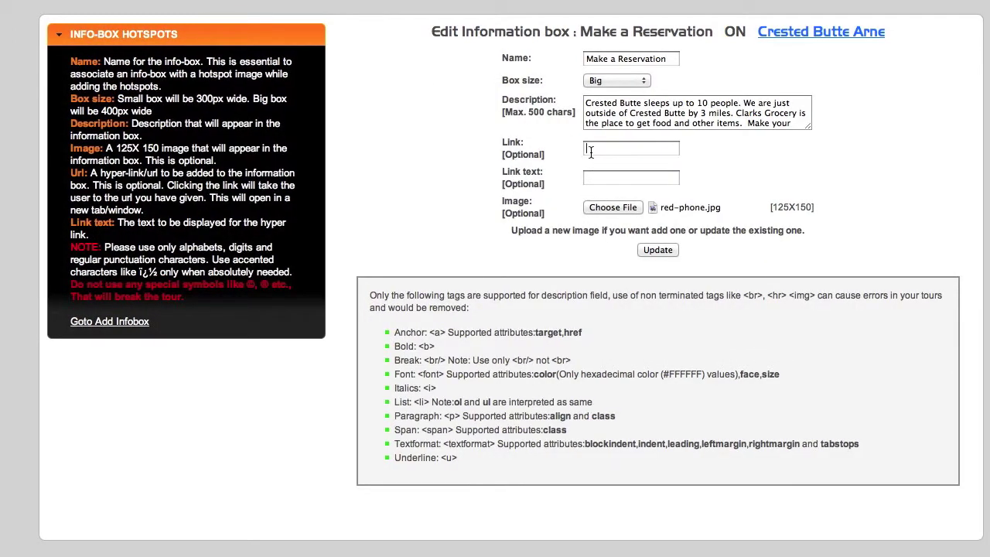
key("super+v")
key("BackSpace")
- Set the link text to 'Click Here', update the box, and return to the tour project
left_click(596, 178)
type("Click Here")
left_click(657, 250)
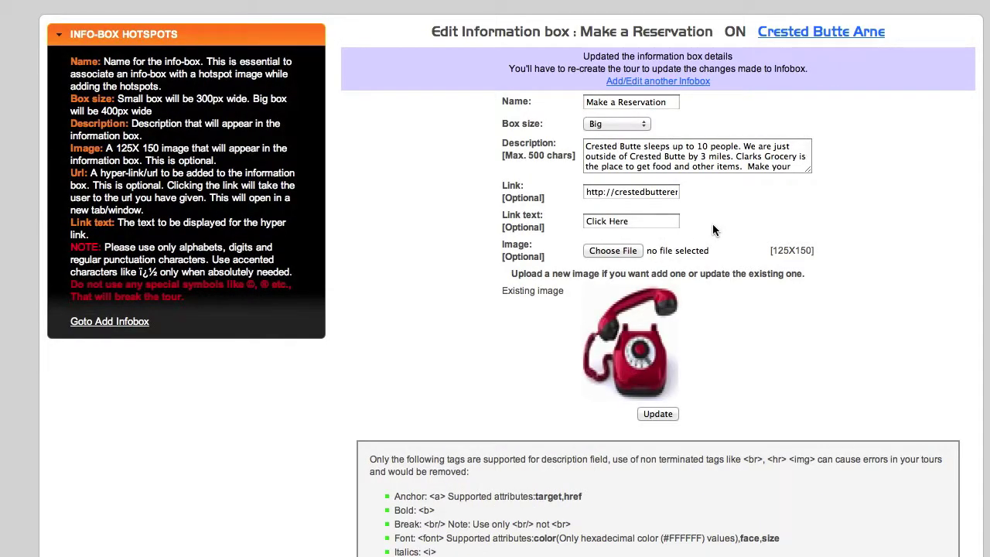
scroll(837, 363, "down", 5)
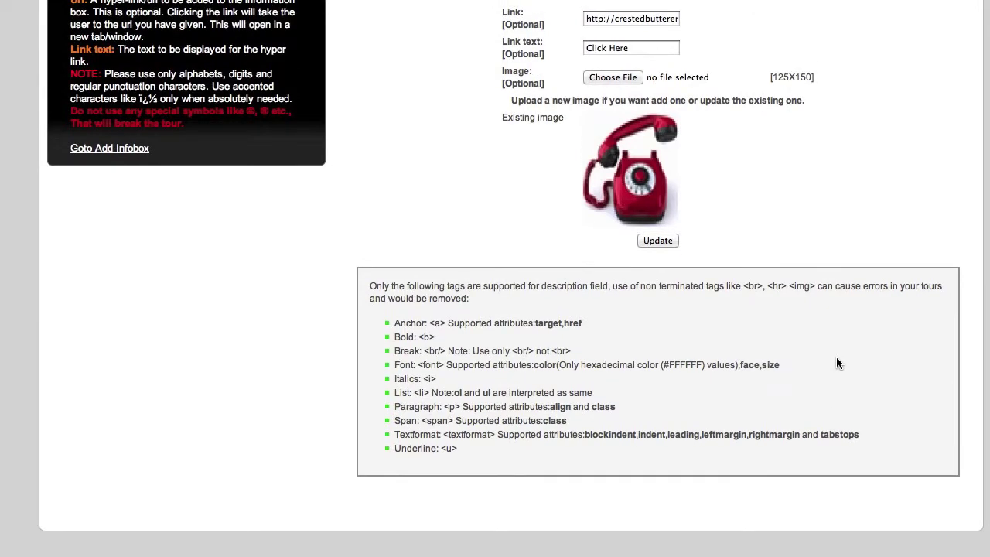
scroll(837, 359, "up", 4)
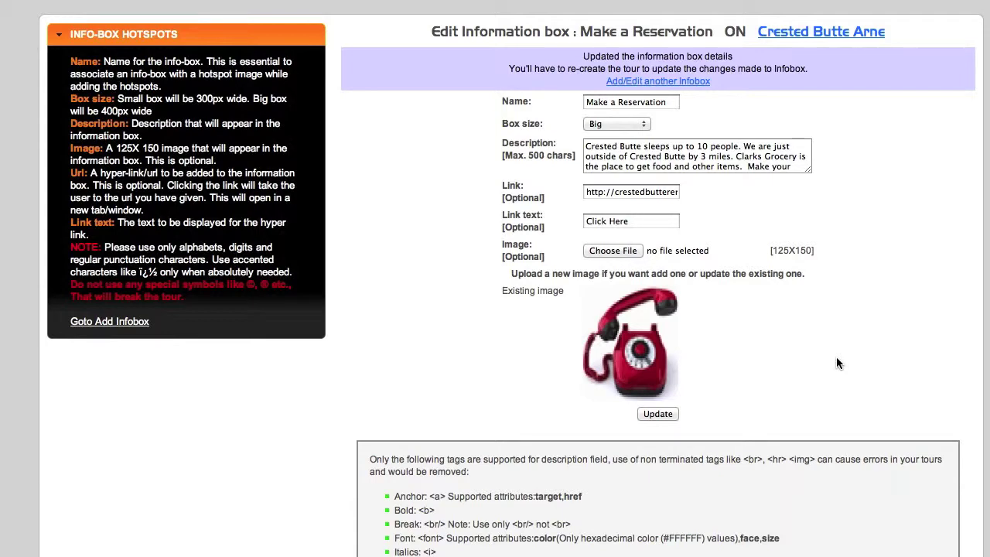
left_click(830, 33)
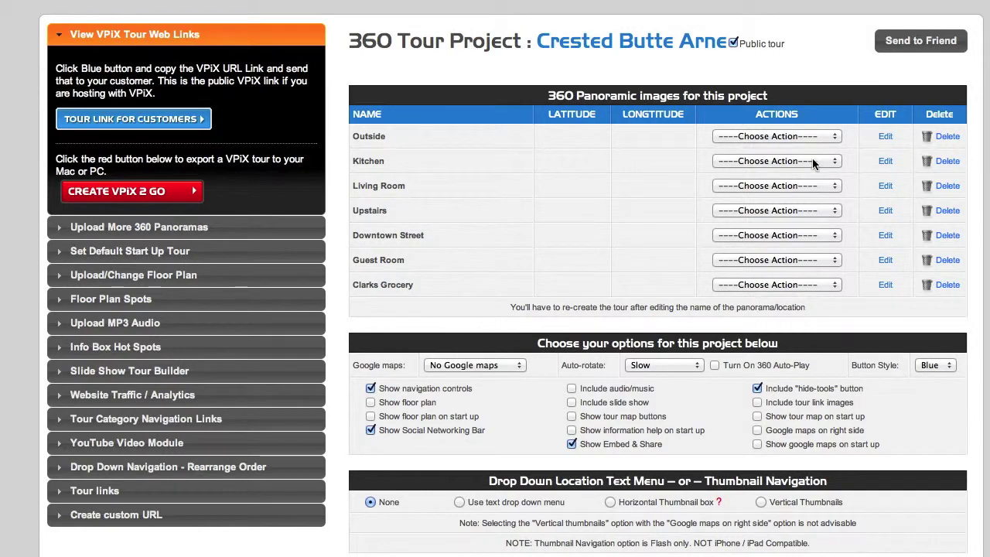
- Place a new hotspot on the counter of the Kitchen panorama
left_click(813, 160)
left_click(798, 173)
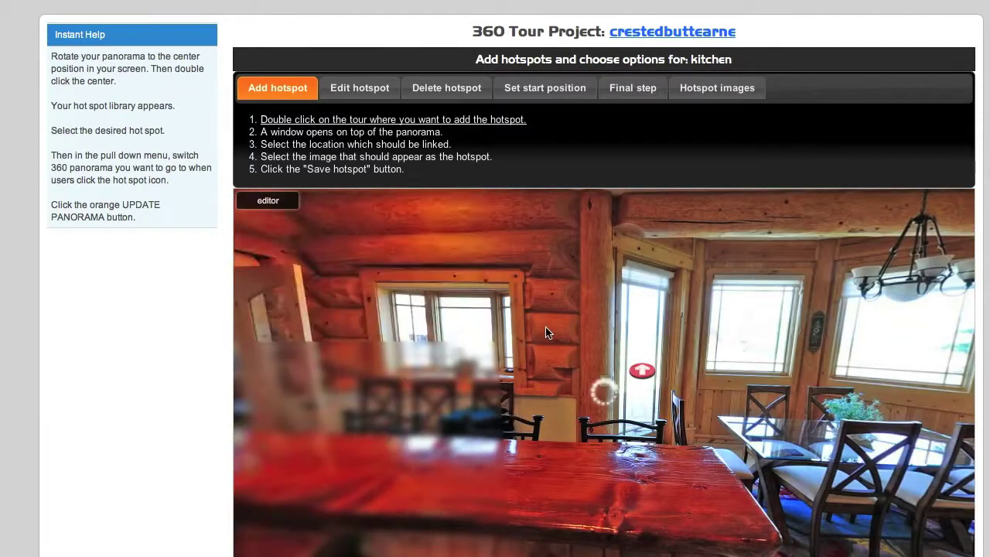
left_click_drag(546, 332, 586, 441)
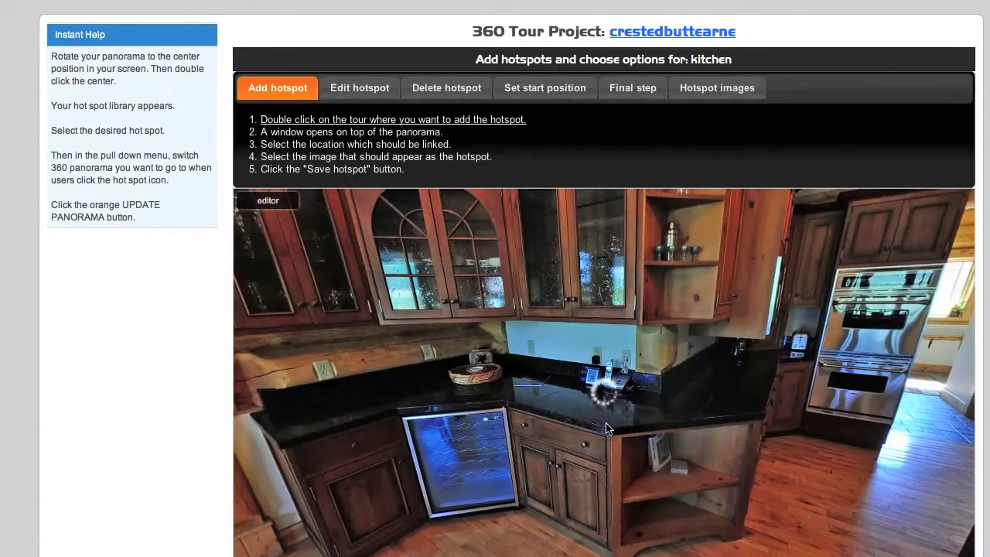
left_click_drag(654, 393, 530, 376)
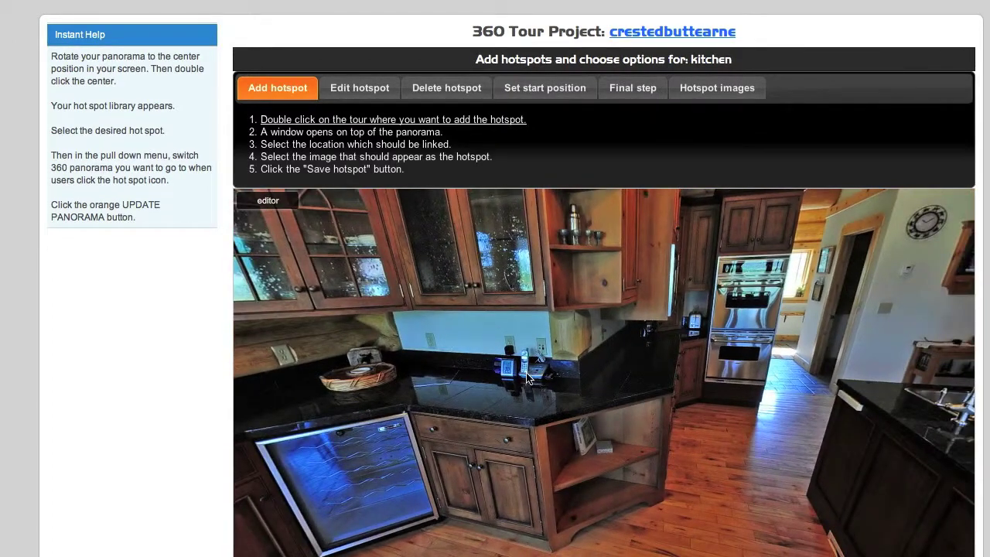
double_click(564, 365)
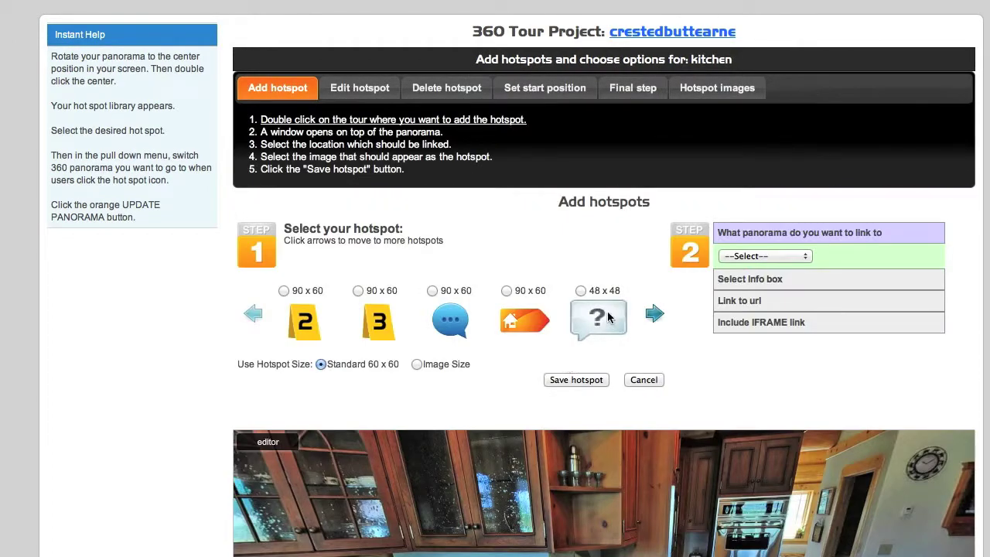
- Choose the red phone as the hotspot icon
left_click(655, 314)
left_click(655, 313)
left_click(655, 314)
left_click(655, 313)
left_click(654, 314)
left_click(655, 313)
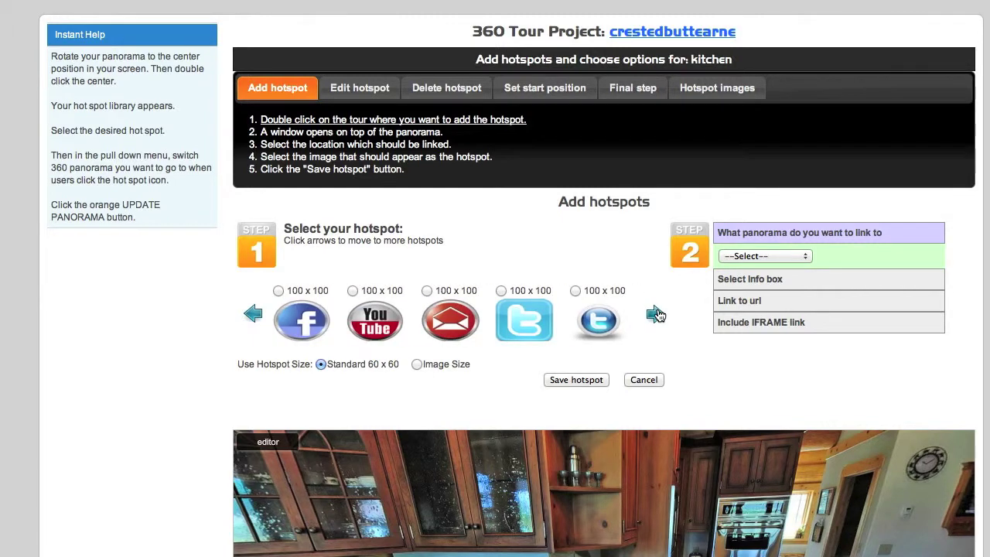
left_click(657, 314)
left_click(501, 291)
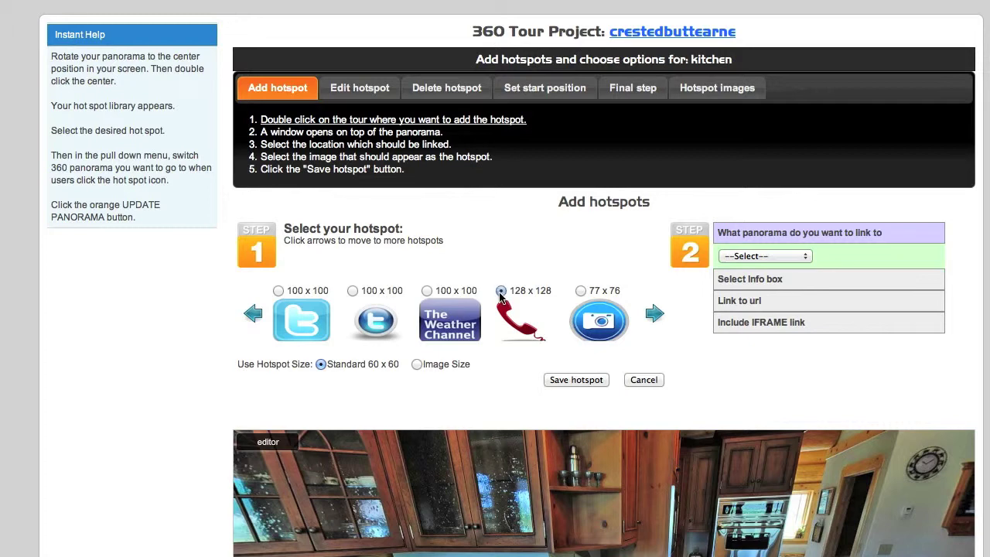
- Link the Make a Reservation info box with white-on-black style and save the hotspot
left_click(771, 280)
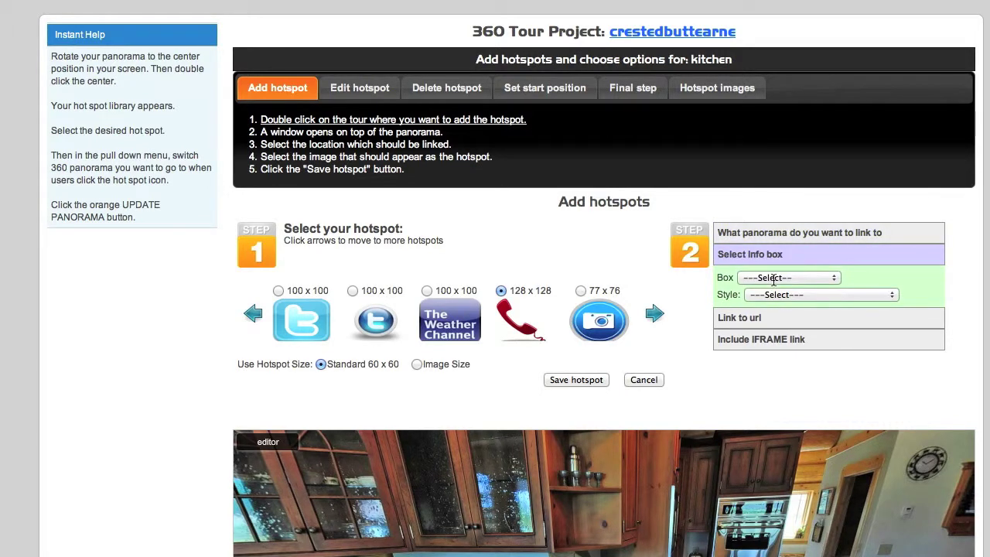
left_click(820, 280)
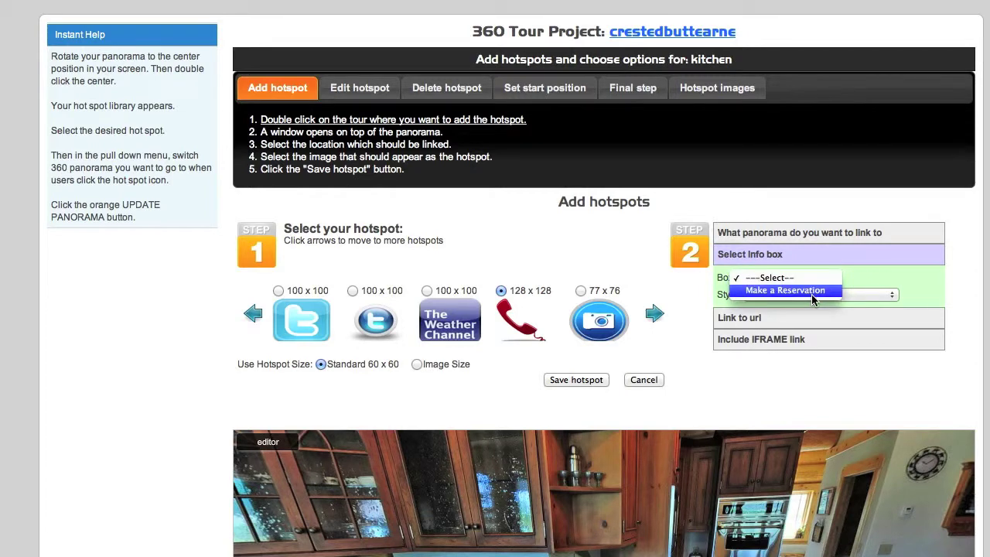
left_click(817, 291)
left_click(827, 297)
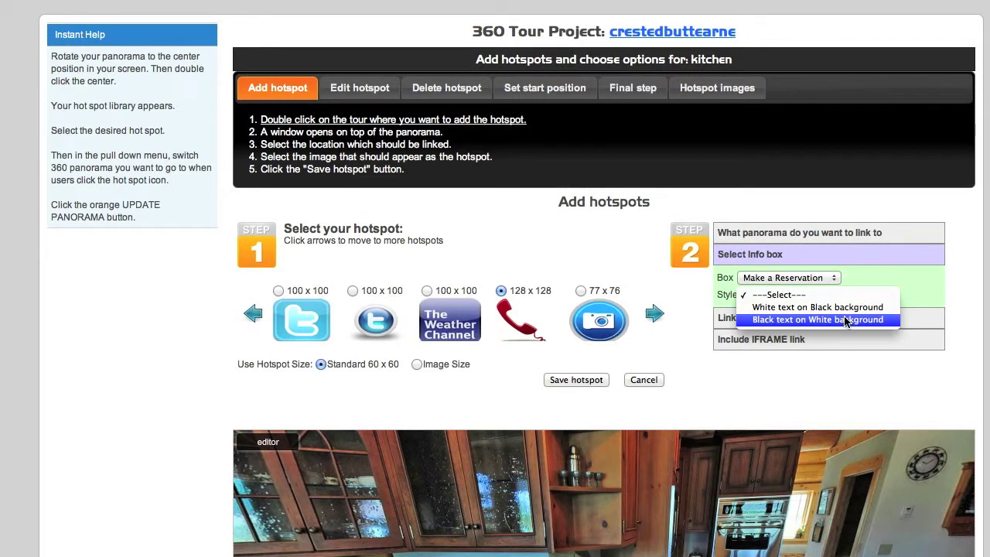
left_click(851, 307)
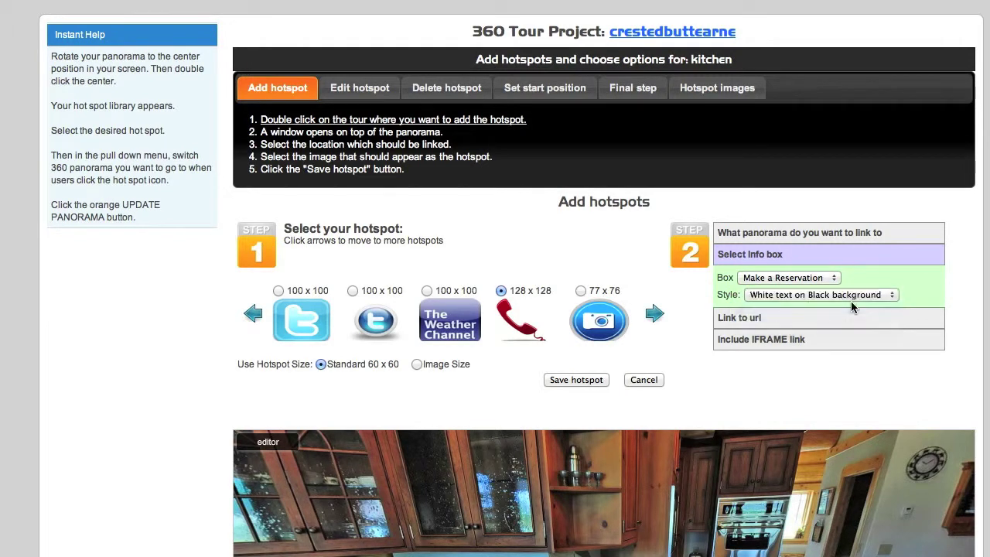
left_click(579, 381)
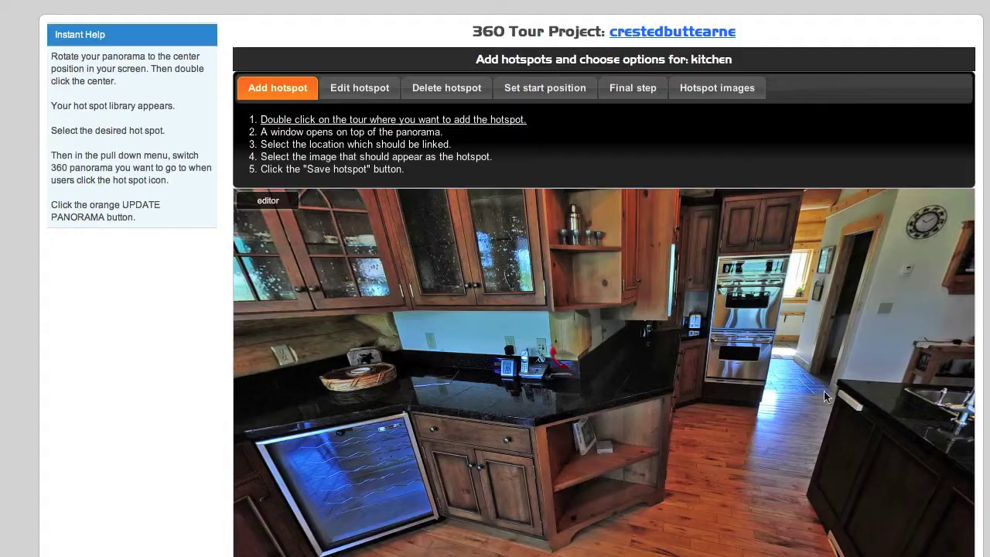
- Update the kitchen pano, rebuild the Crested Butte tour, and open the public tour
scroll(567, 371, "down", 5)
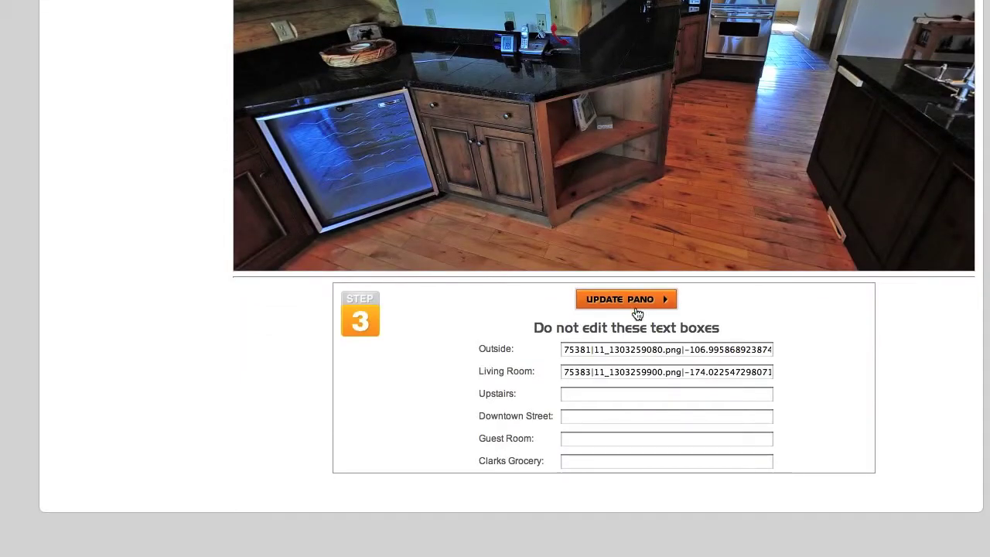
left_click(639, 300)
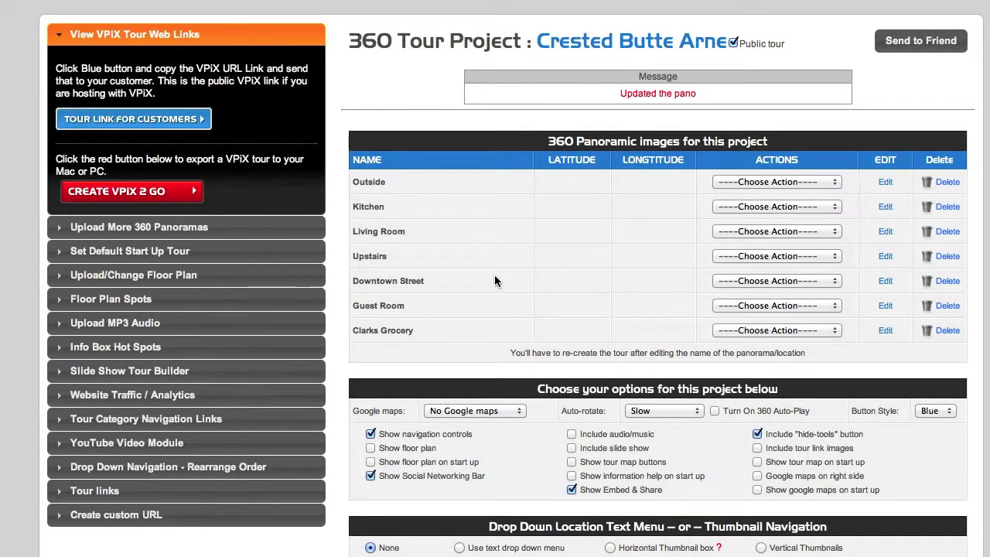
scroll(495, 309, "down", 5)
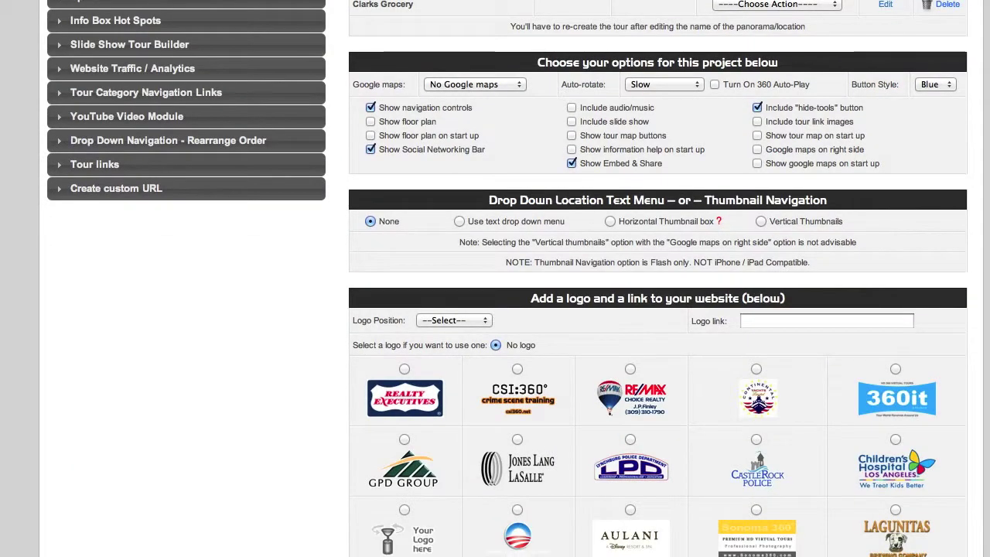
scroll(692, 480, "down", 3)
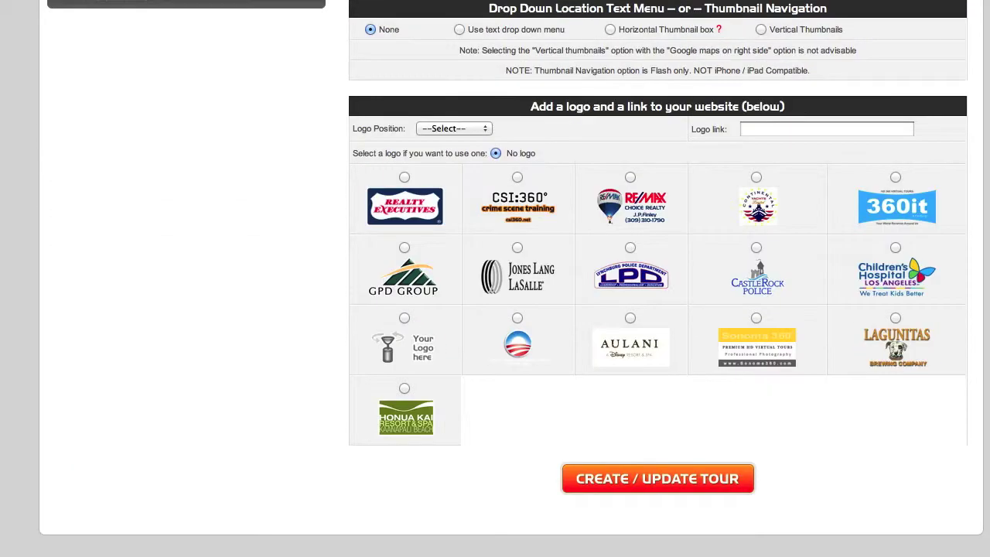
left_click(693, 480)
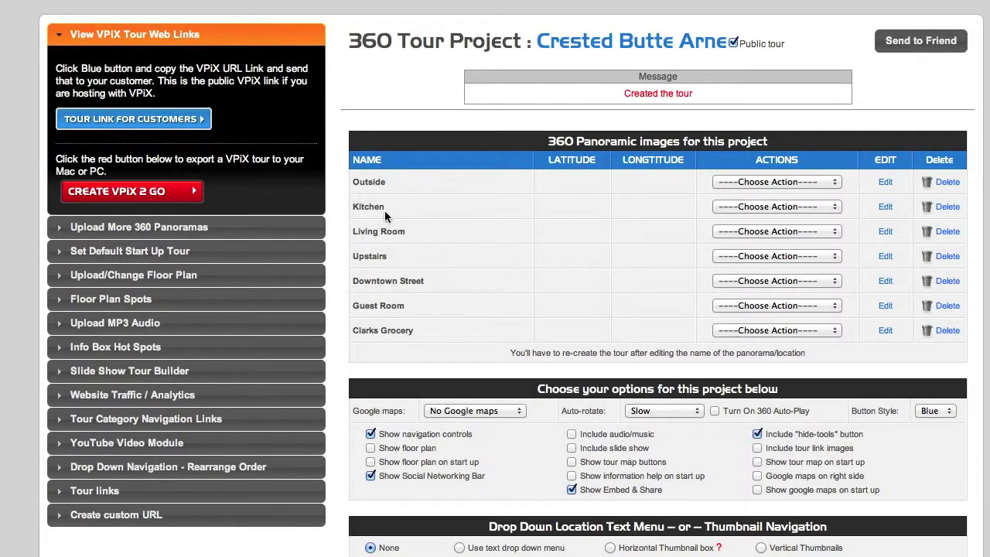
left_click(178, 121)
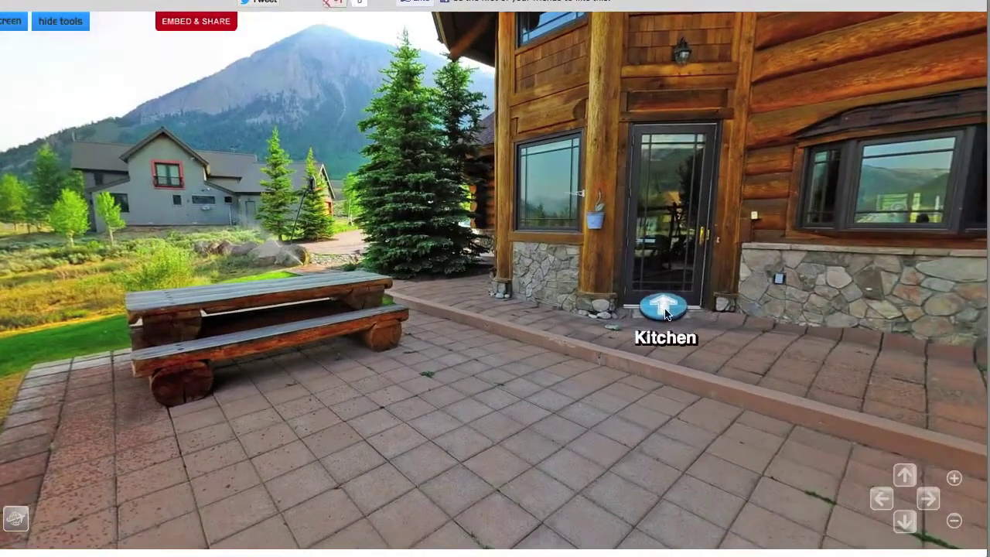
- In the public tour's kitchen, open the phone hotspot's Make a Reservation box, then close it
left_click(665, 311)
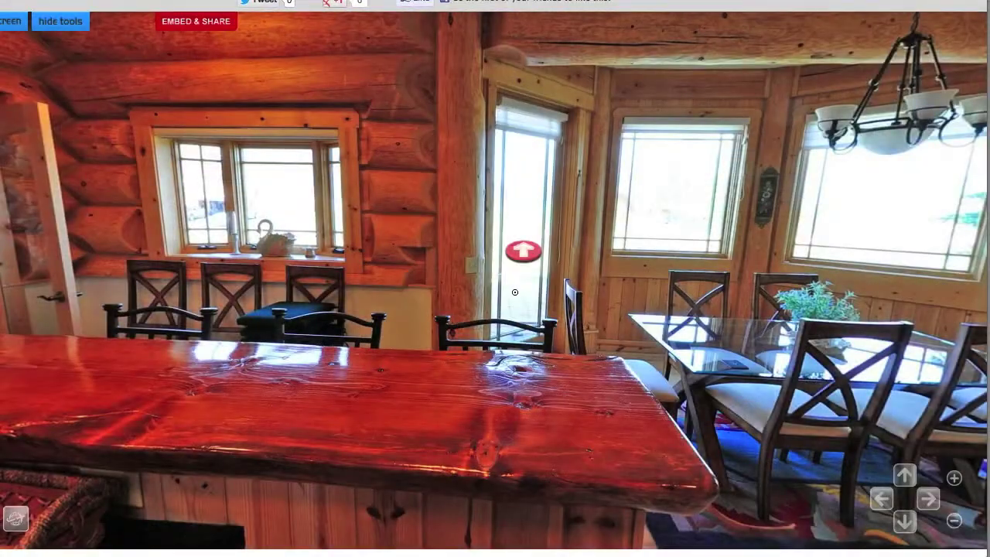
left_click_drag(515, 292, 495, 232)
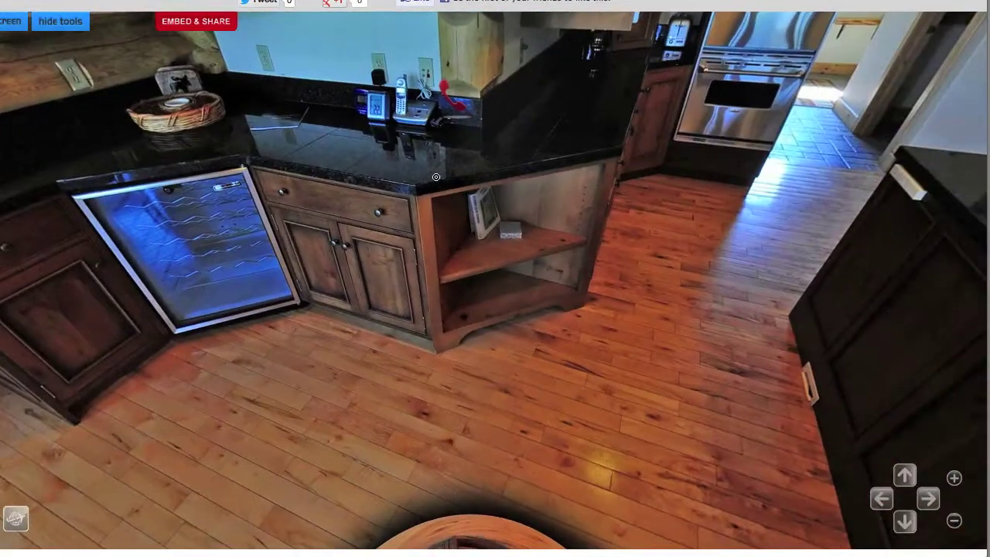
left_click_drag(455, 114, 494, 151)
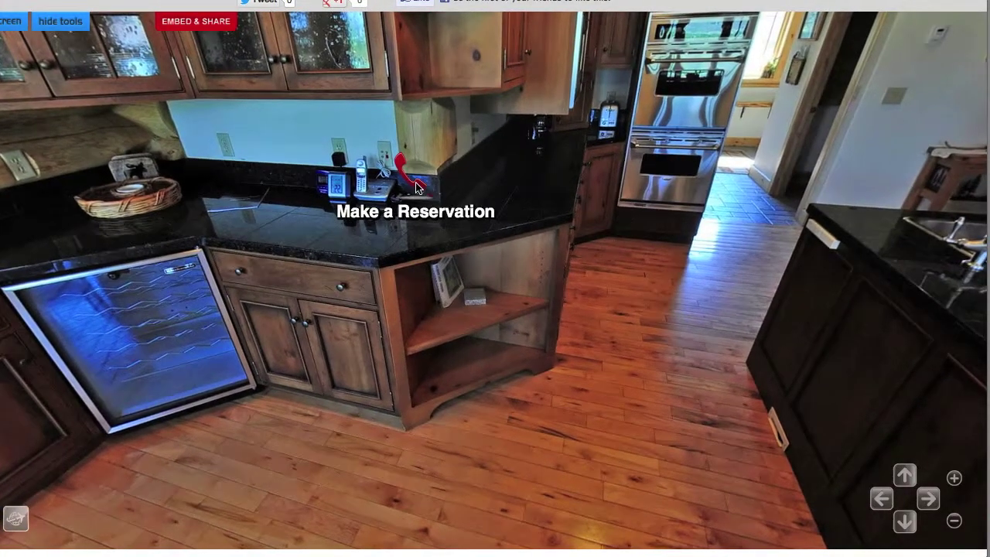
left_click_drag(418, 189, 373, 220)
left_click(371, 224)
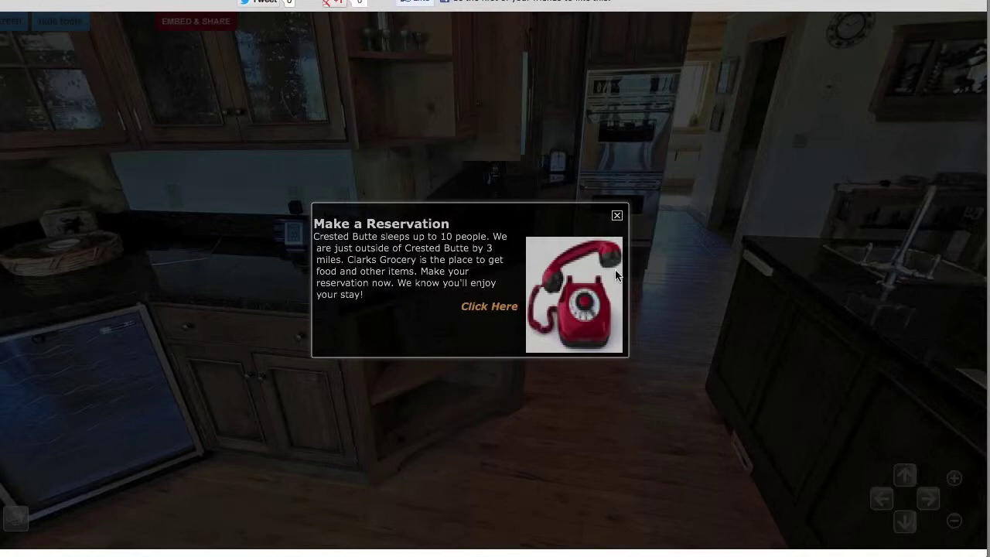
left_click(617, 216)
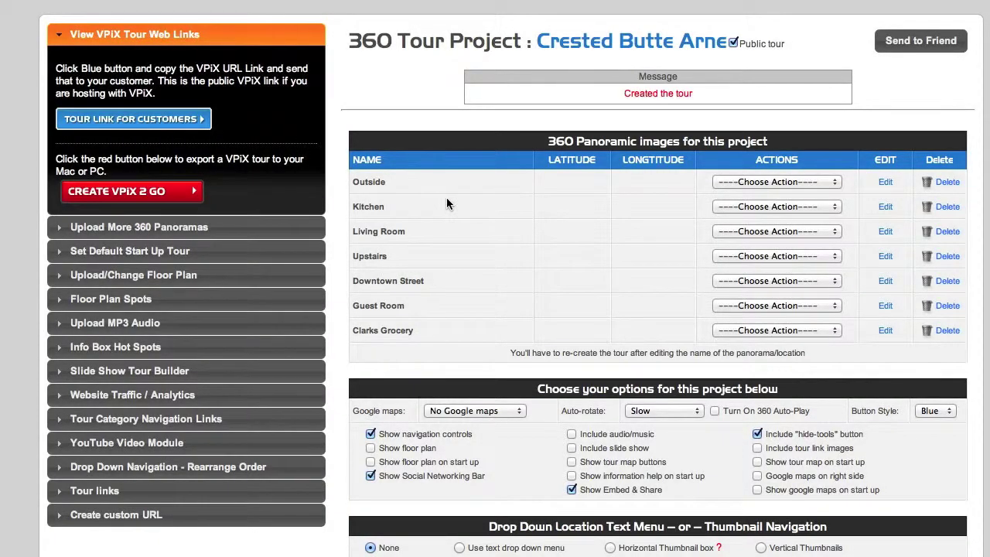
- Delete the old red phone reservation hotspot from the kitchen panorama in the hotspot editor
left_click(783, 208)
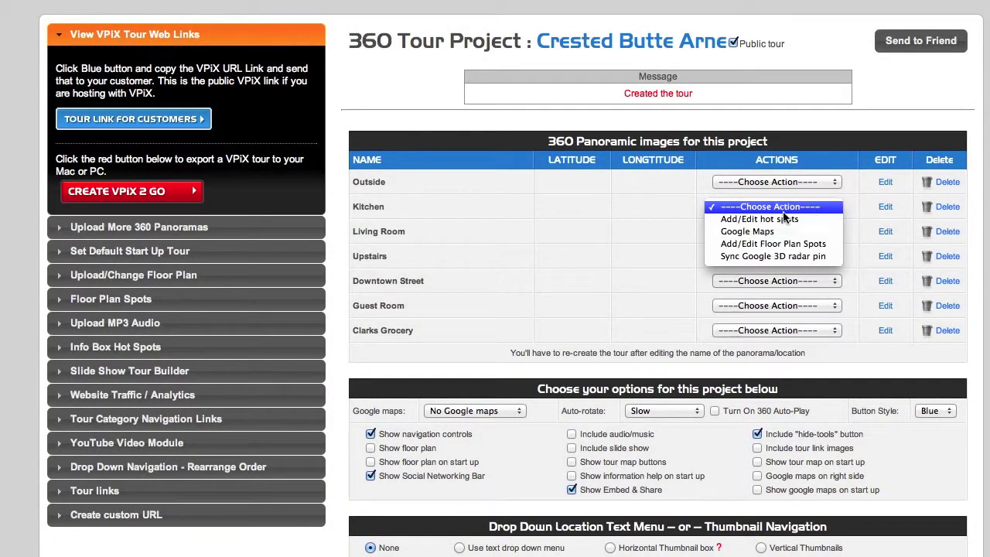
left_click(784, 220)
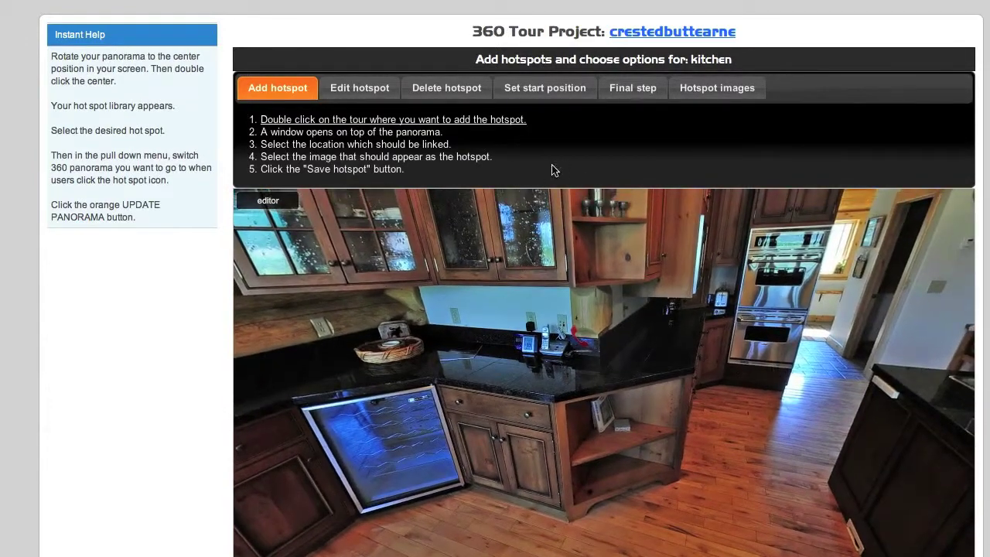
left_click(457, 88)
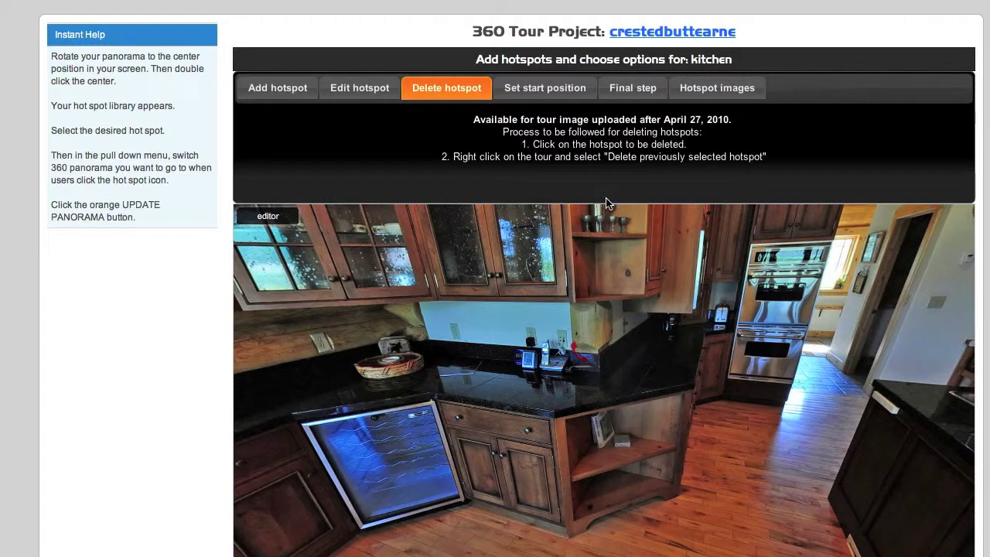
right_click(573, 354)
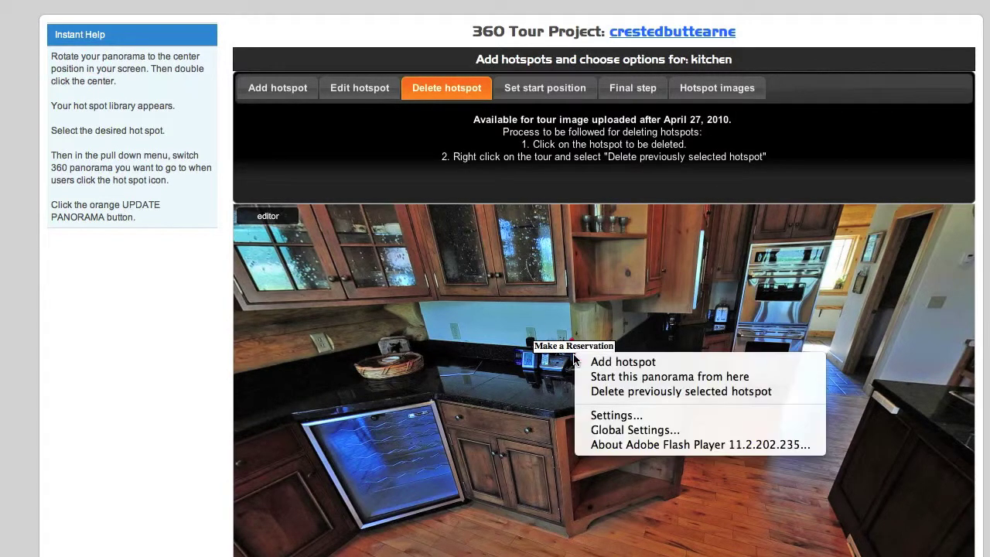
left_click(653, 393)
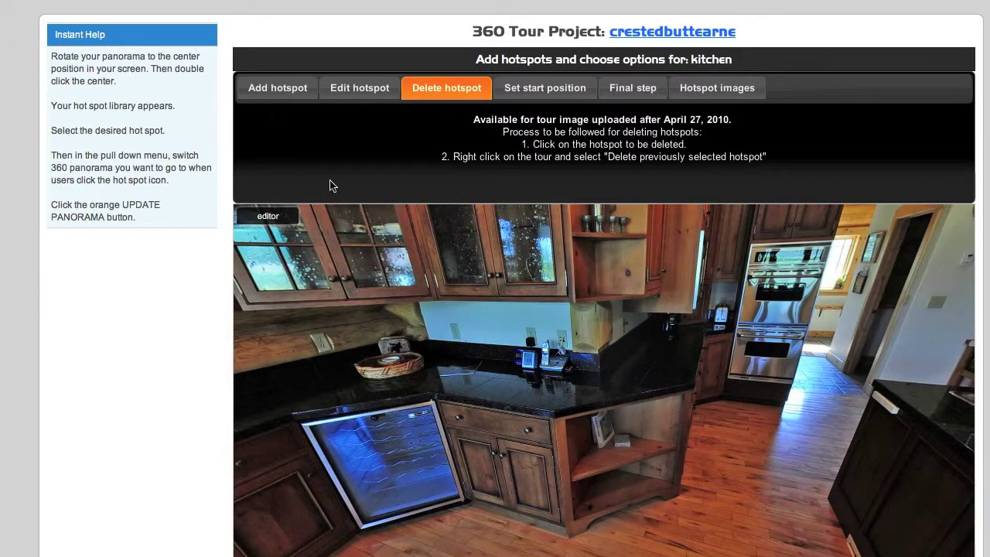
left_click(291, 88)
left_click_drag(653, 343, 580, 356)
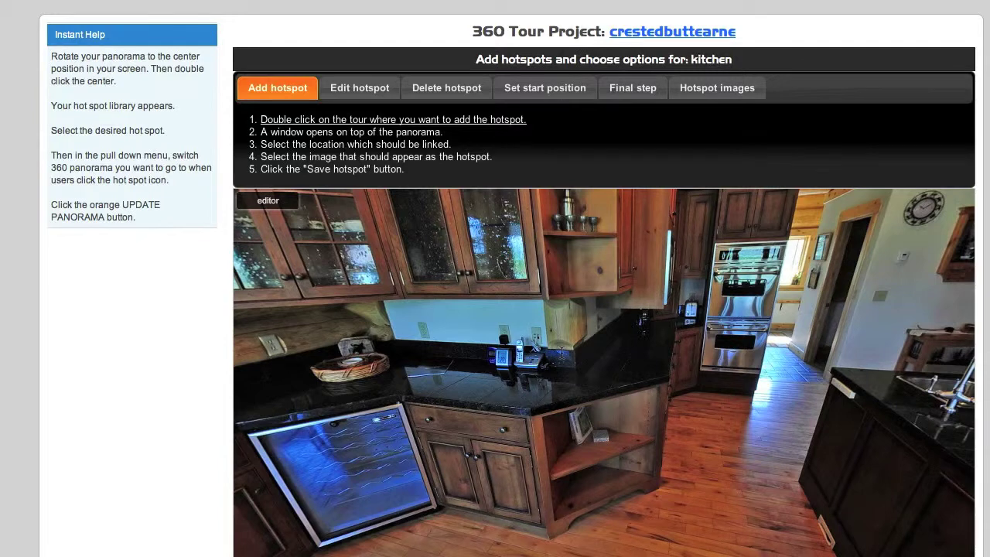
- Place a '?' hotspot by the kitchen phone linked to the Make a Reservation box, black text on white
double_click(562, 353)
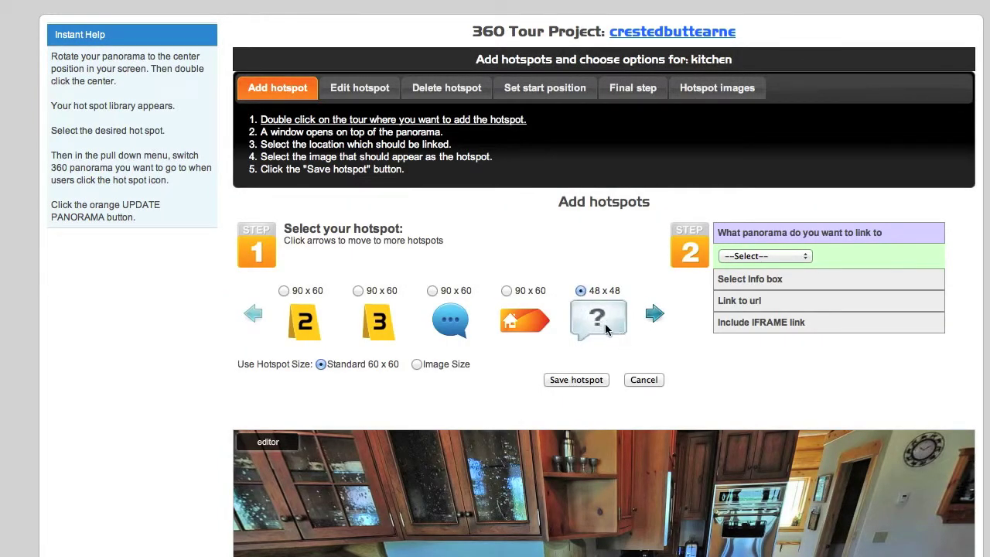
left_click(790, 280)
left_click(784, 280)
left_click(797, 287)
left_click(818, 295)
left_click(831, 319)
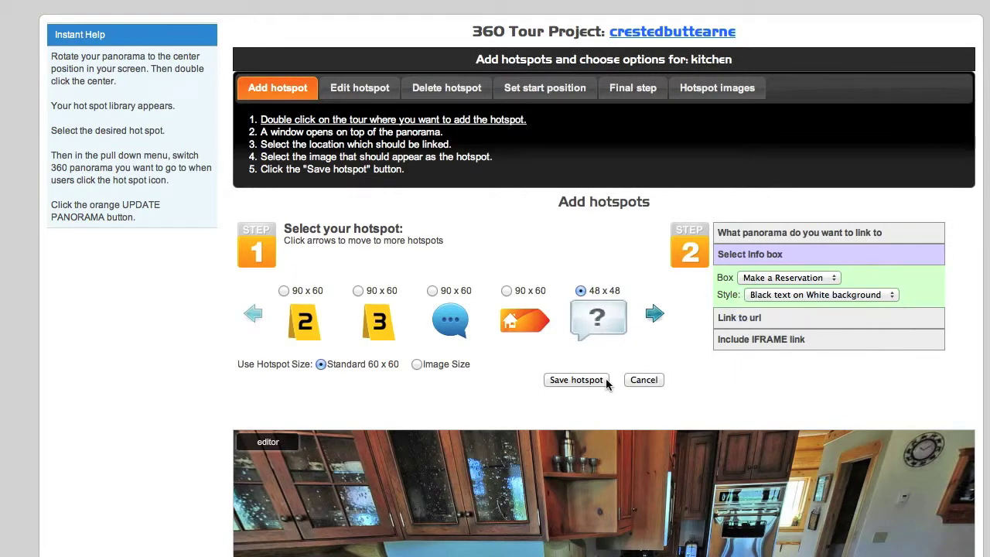
- Review the hotspot's website link settings and save the new '?' hotspot
left_click(757, 317)
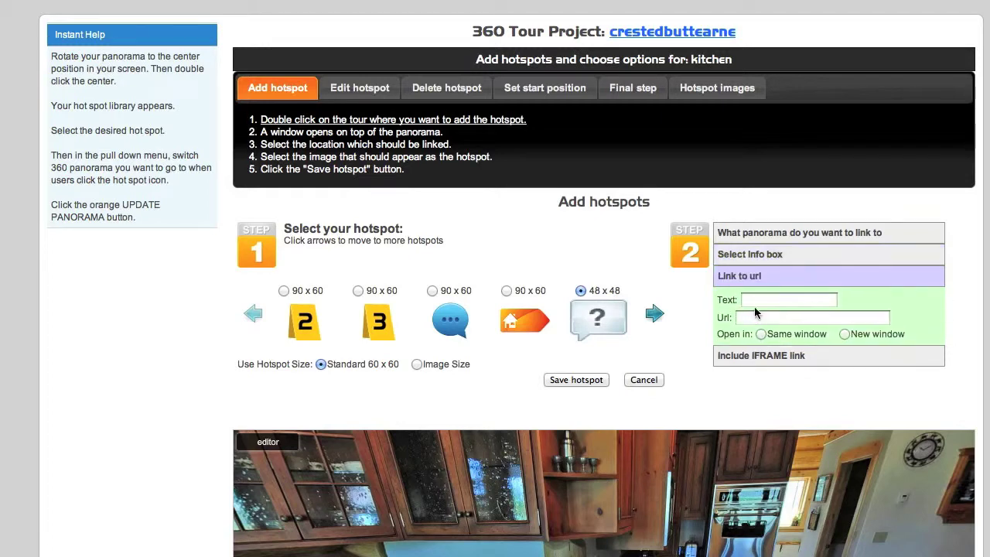
left_click(749, 255)
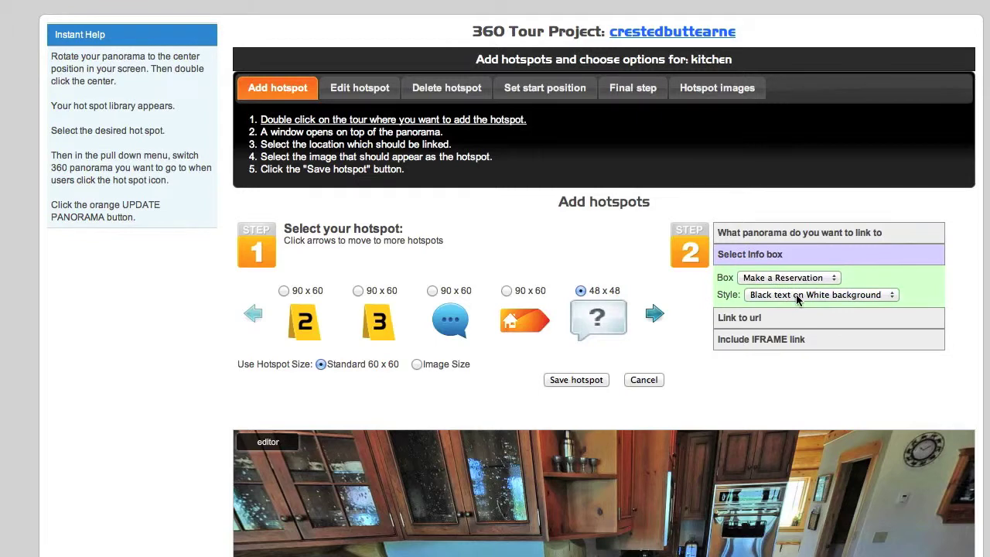
left_click(578, 380)
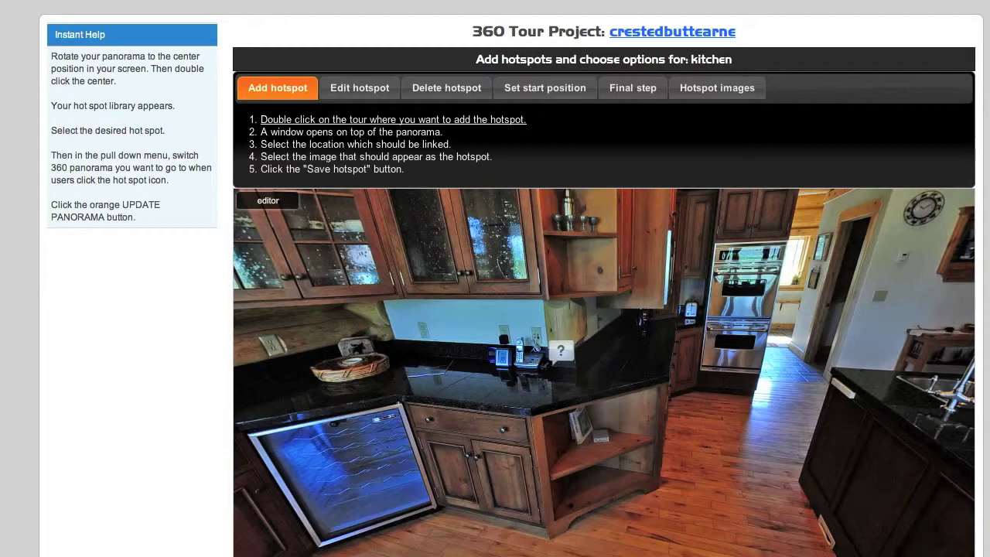
scroll(825, 387, "down", 4)
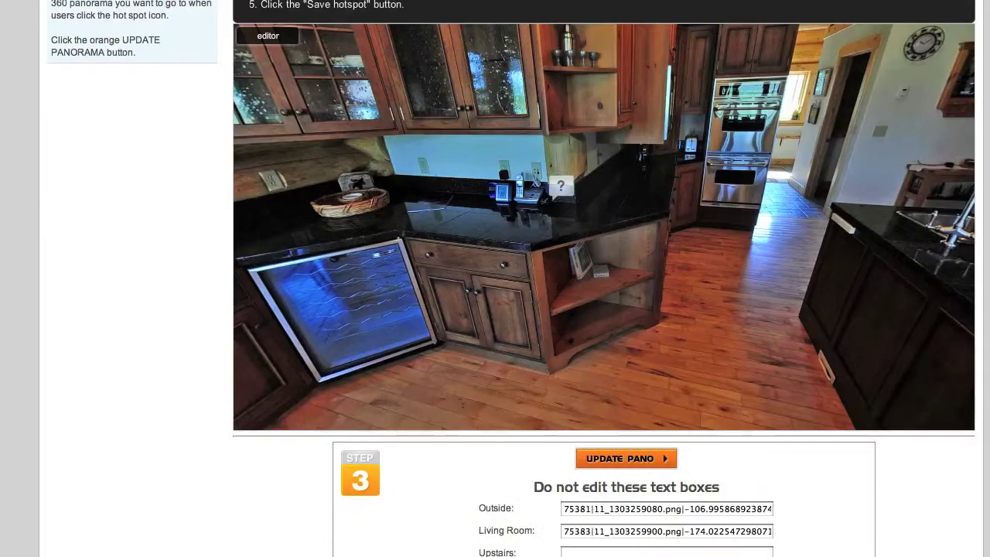
- Update the kitchen panorama and re-create the Crested Butte tour with the new hotspot
left_click(650, 459)
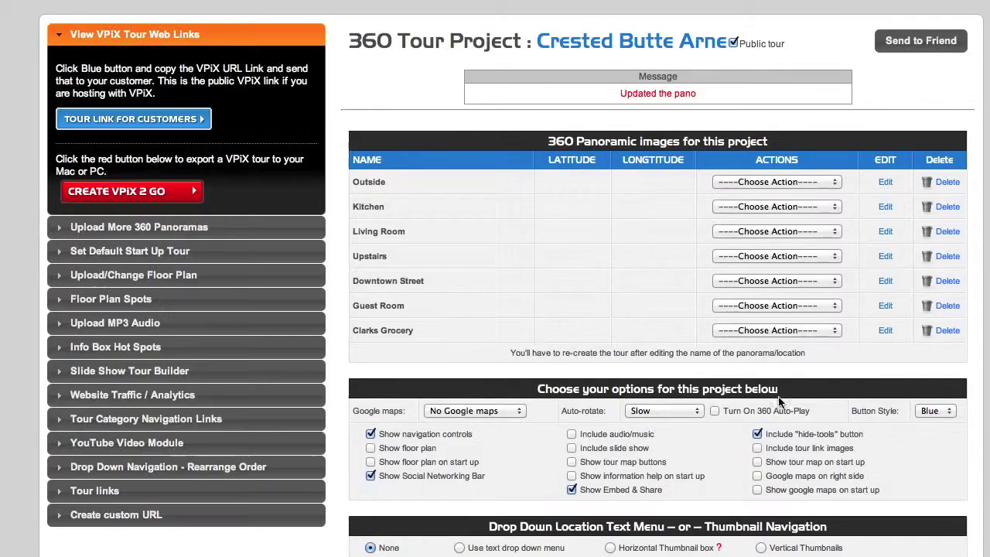
scroll(647, 458, "down", 3)
scroll(826, 431, "down", 10)
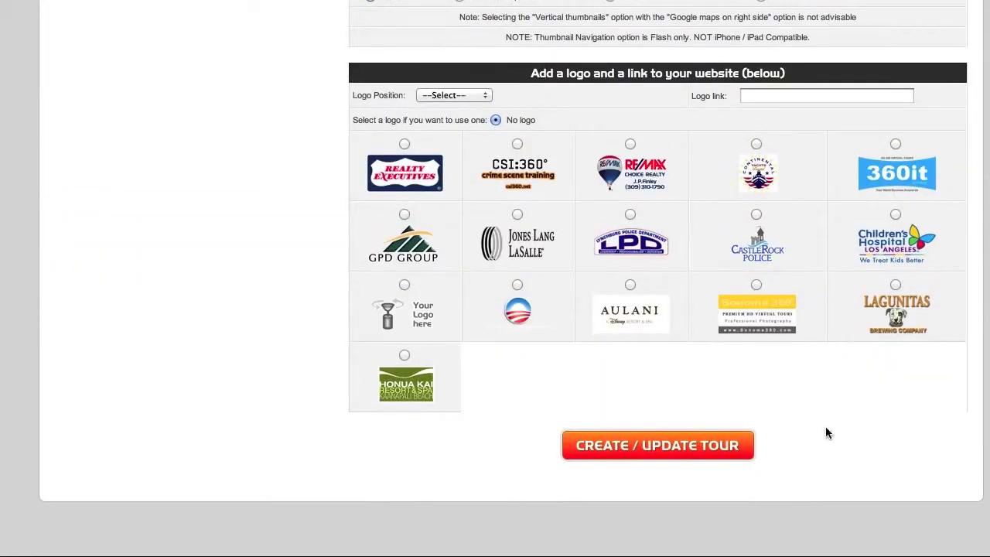
left_click(672, 450)
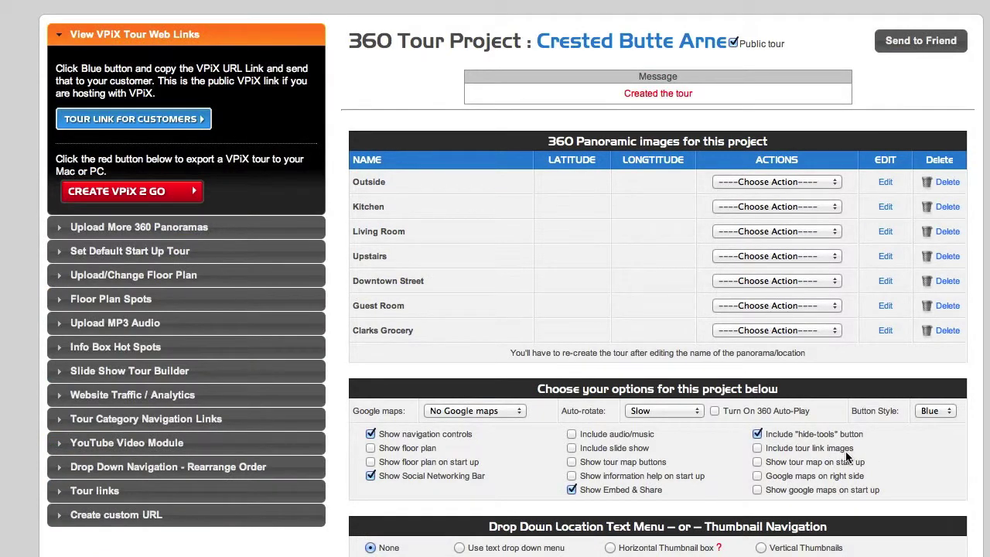
- In the customer tour's kitchen, open the '?' Make a Reservation box and test its rental-site link
left_click(184, 121)
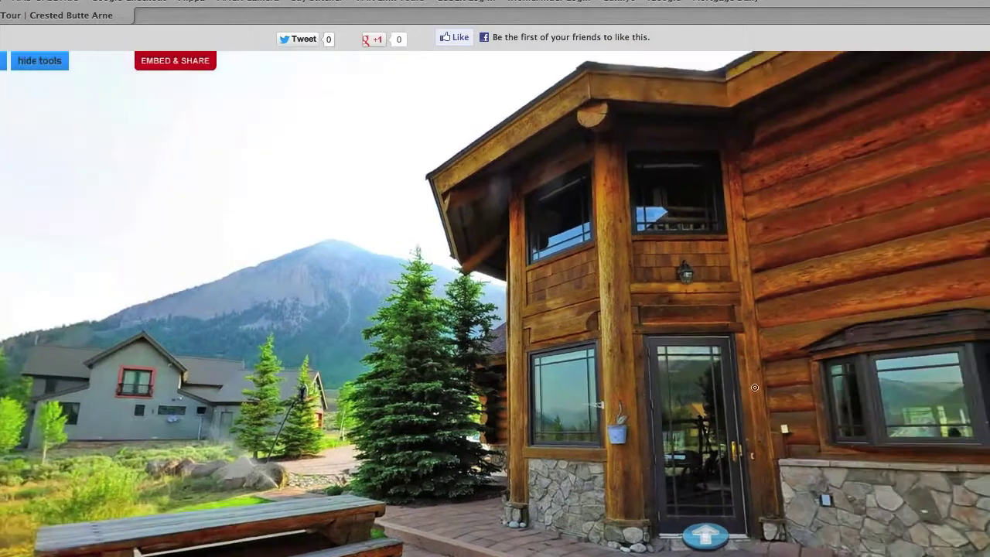
left_click(702, 532)
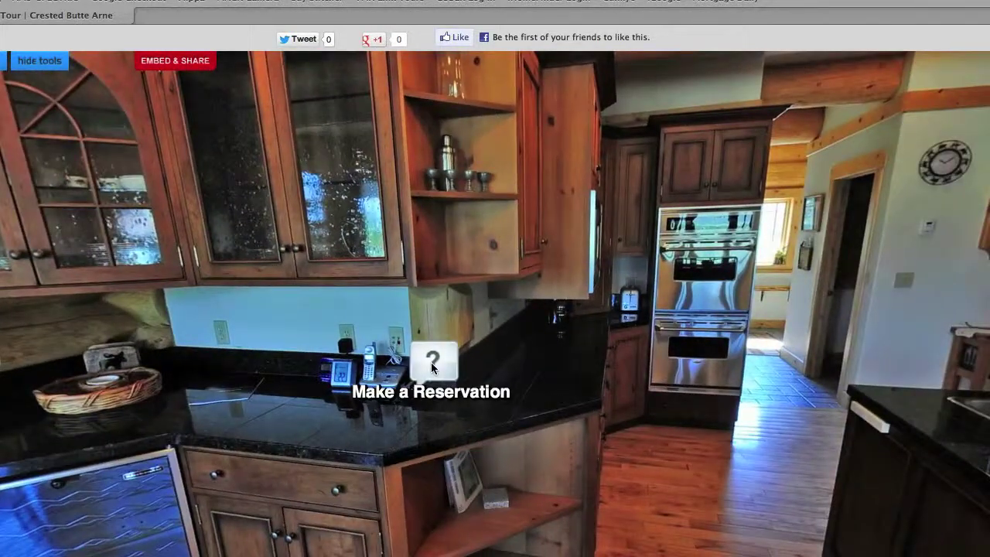
left_click(431, 363)
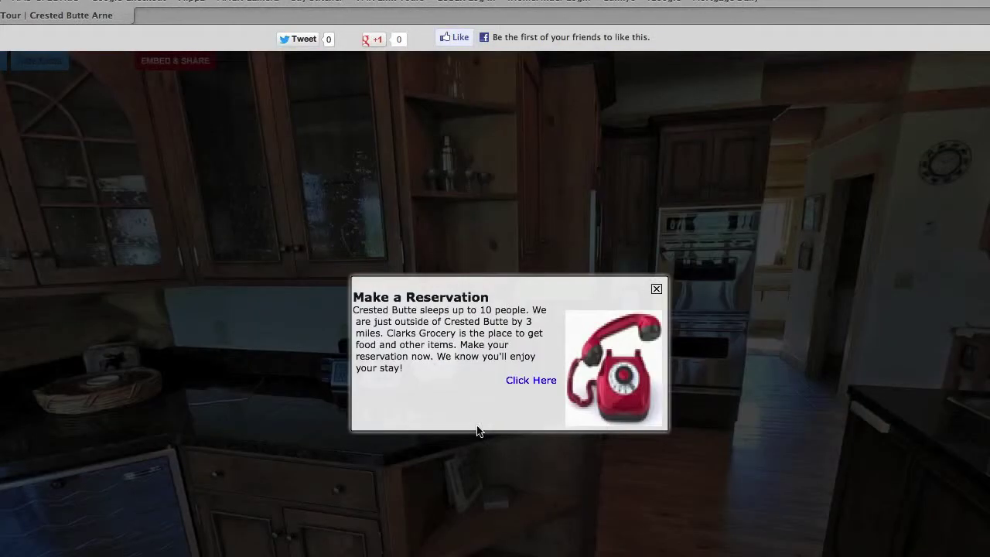
left_click(542, 381)
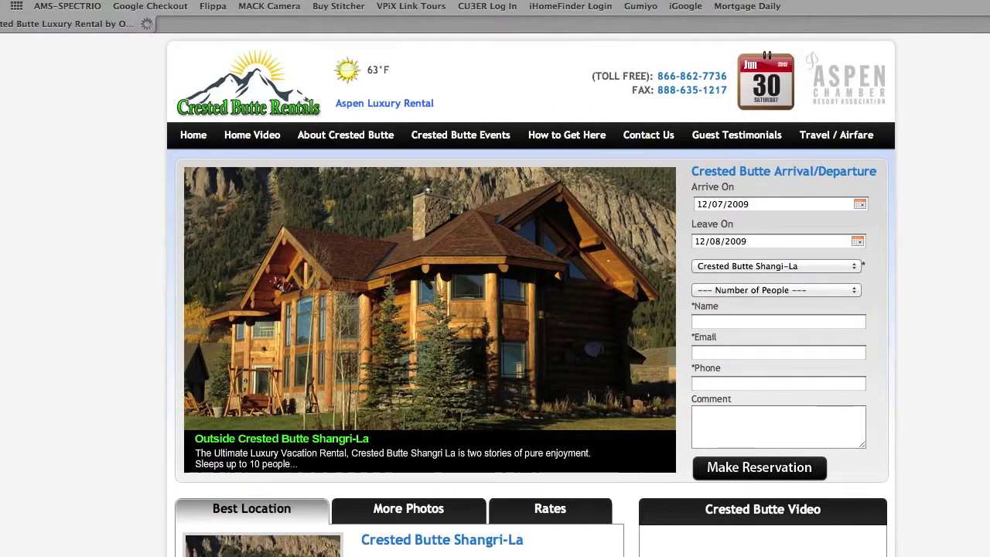
key("super+w")
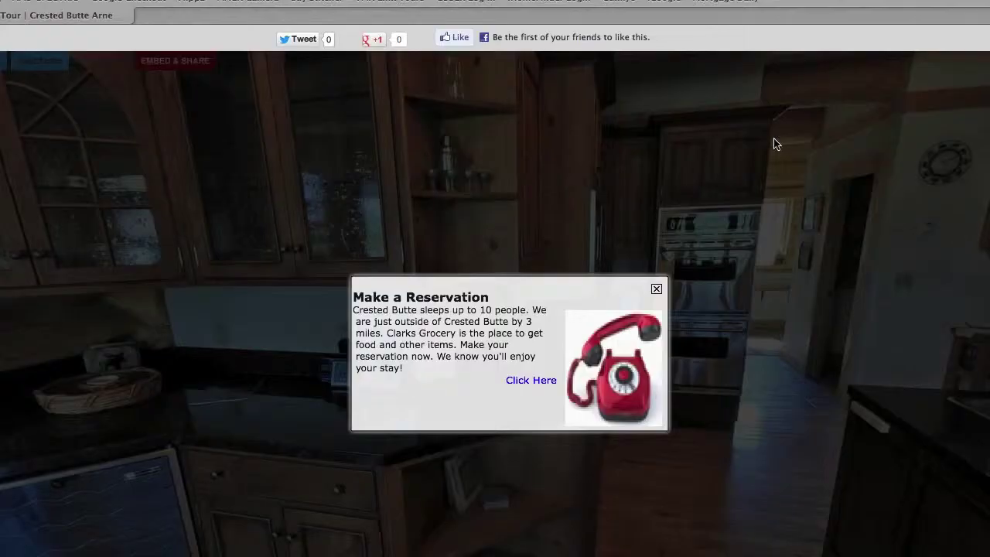